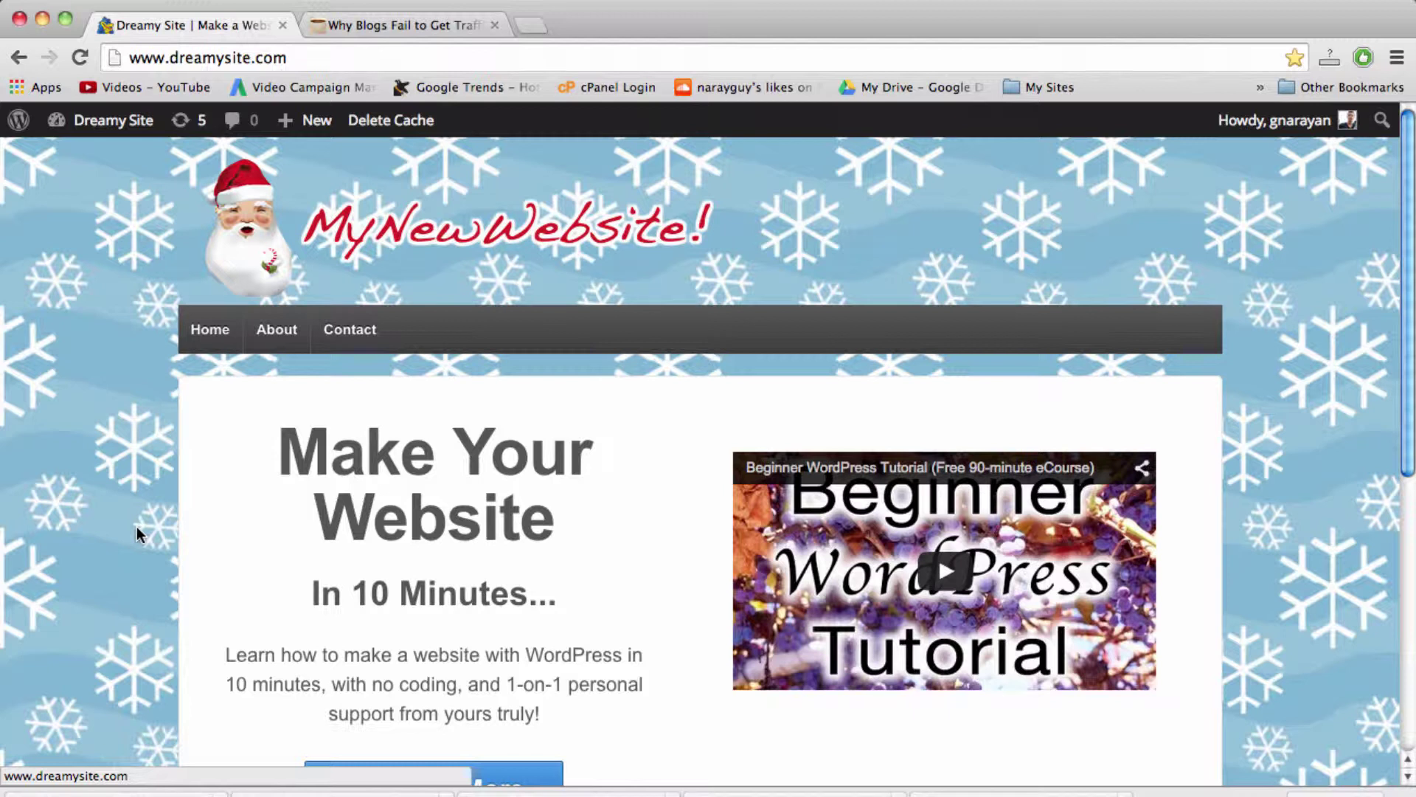
# Step: Create a new page titled 'a title' with the body text 'some text for the link.'
pyautogui.moveTo(324, 126)
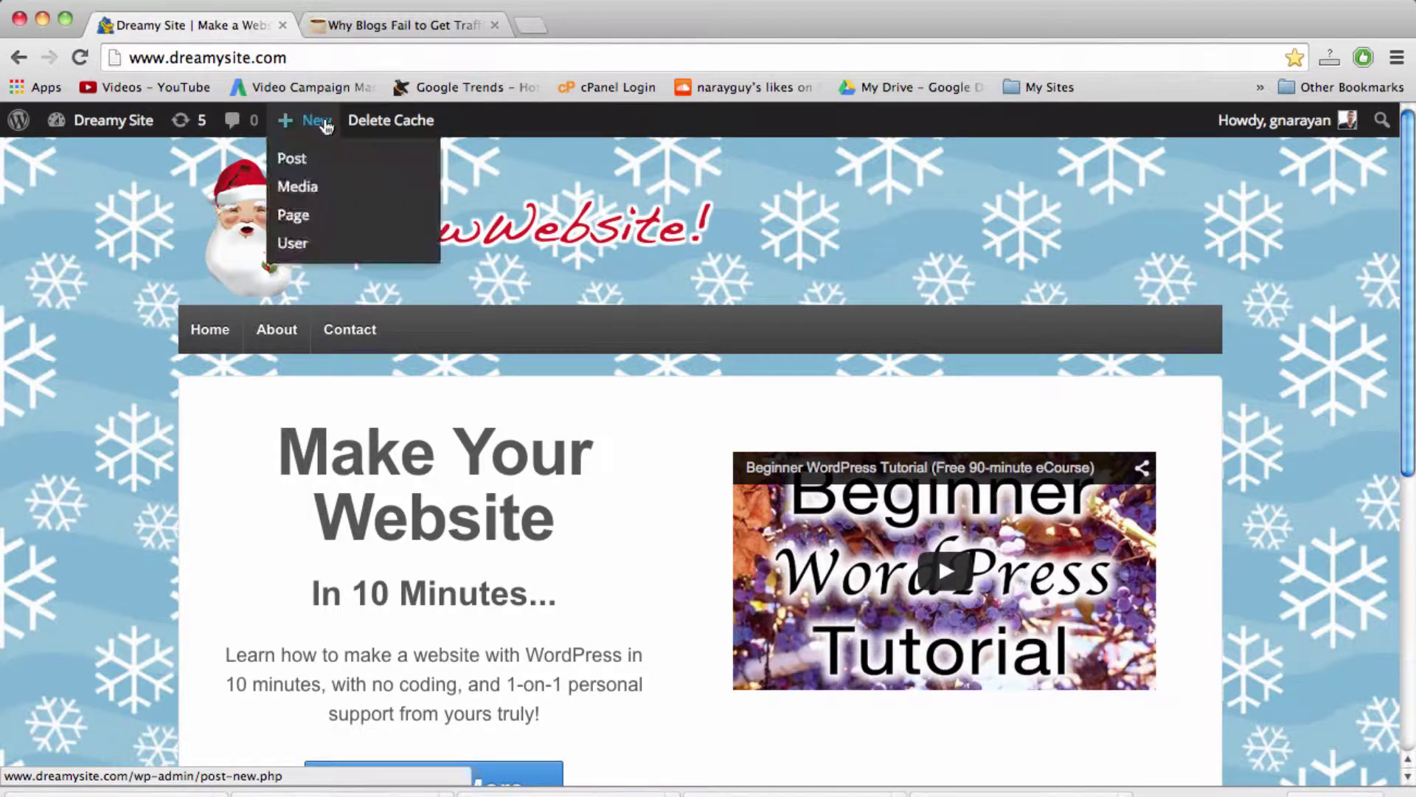
pyautogui.click(314, 223)
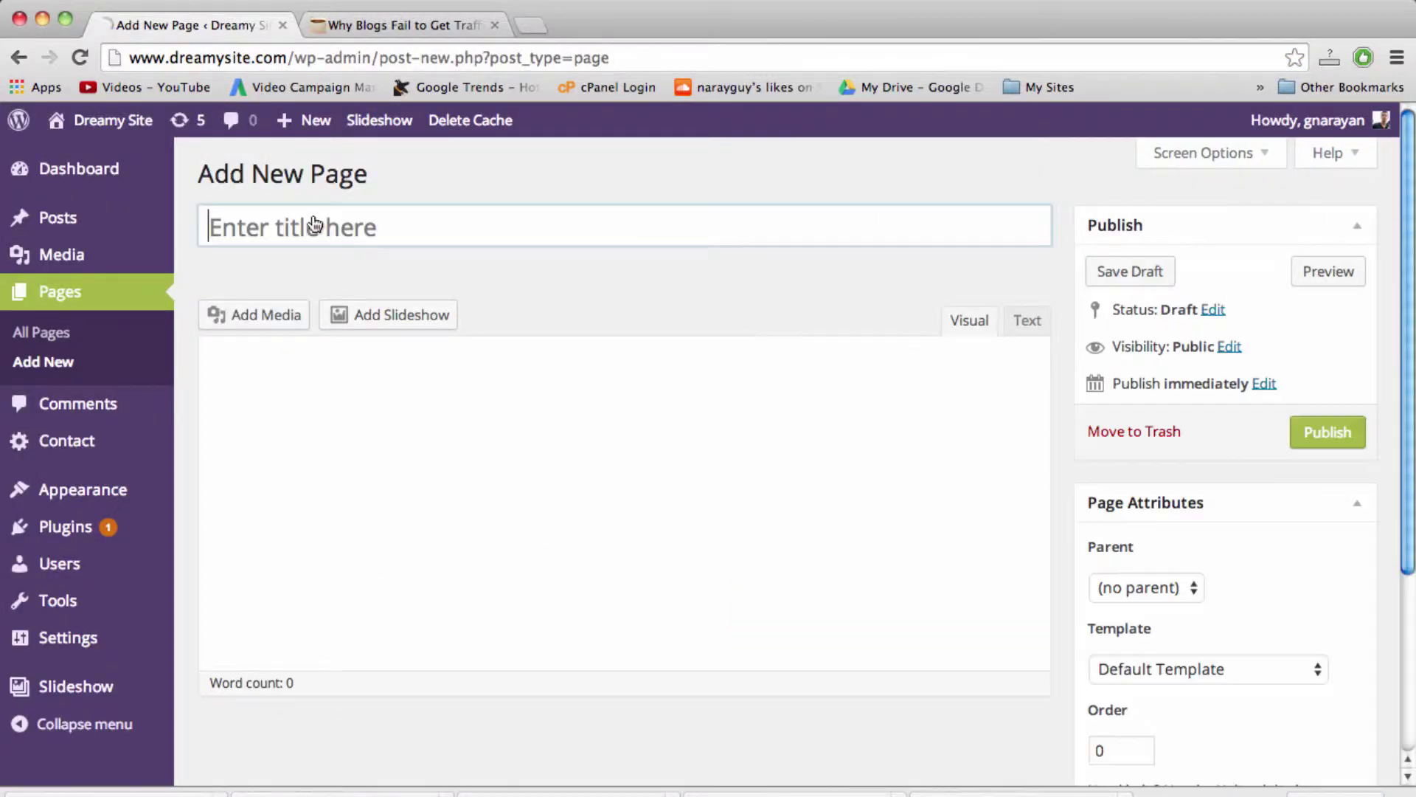
pyautogui.write('a title')
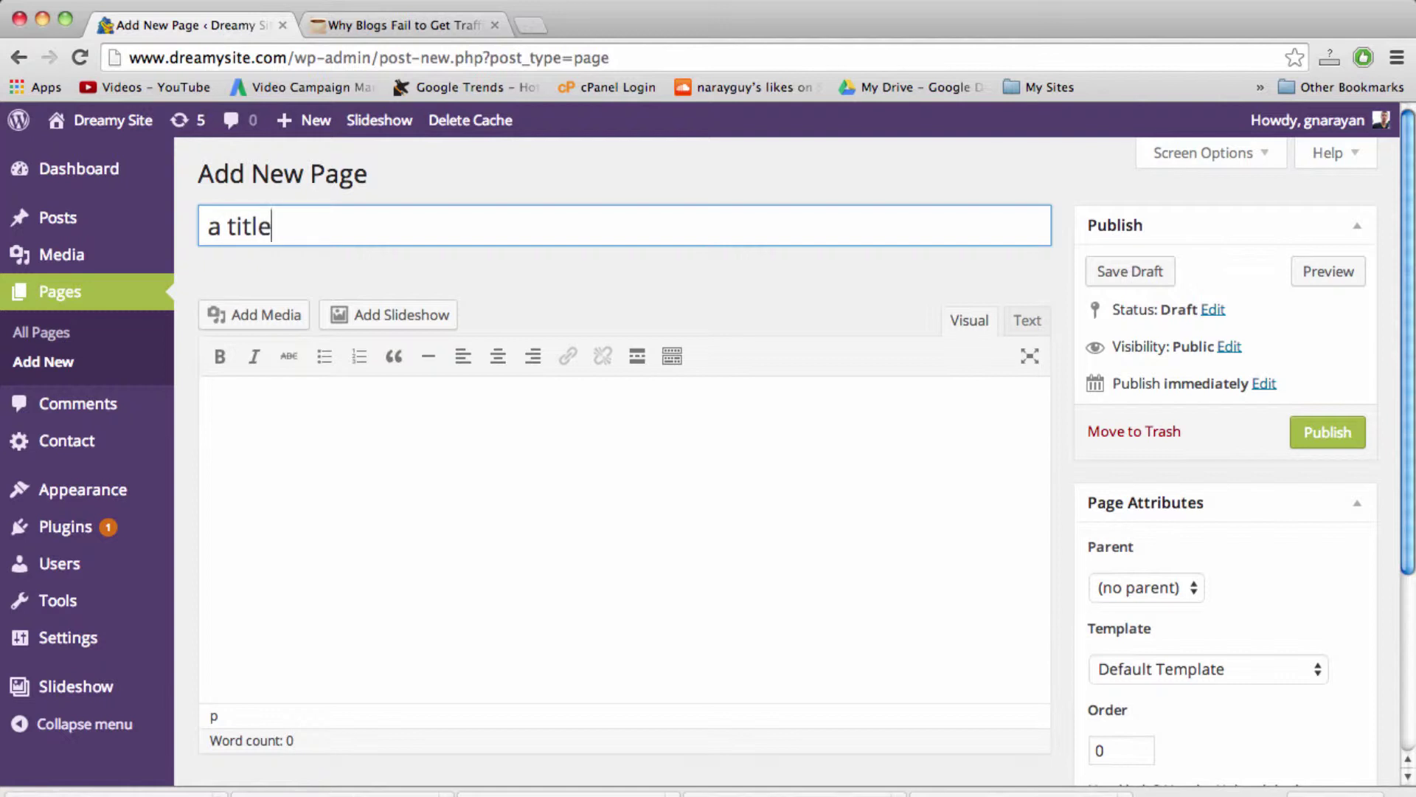
pyautogui.press('Tab')
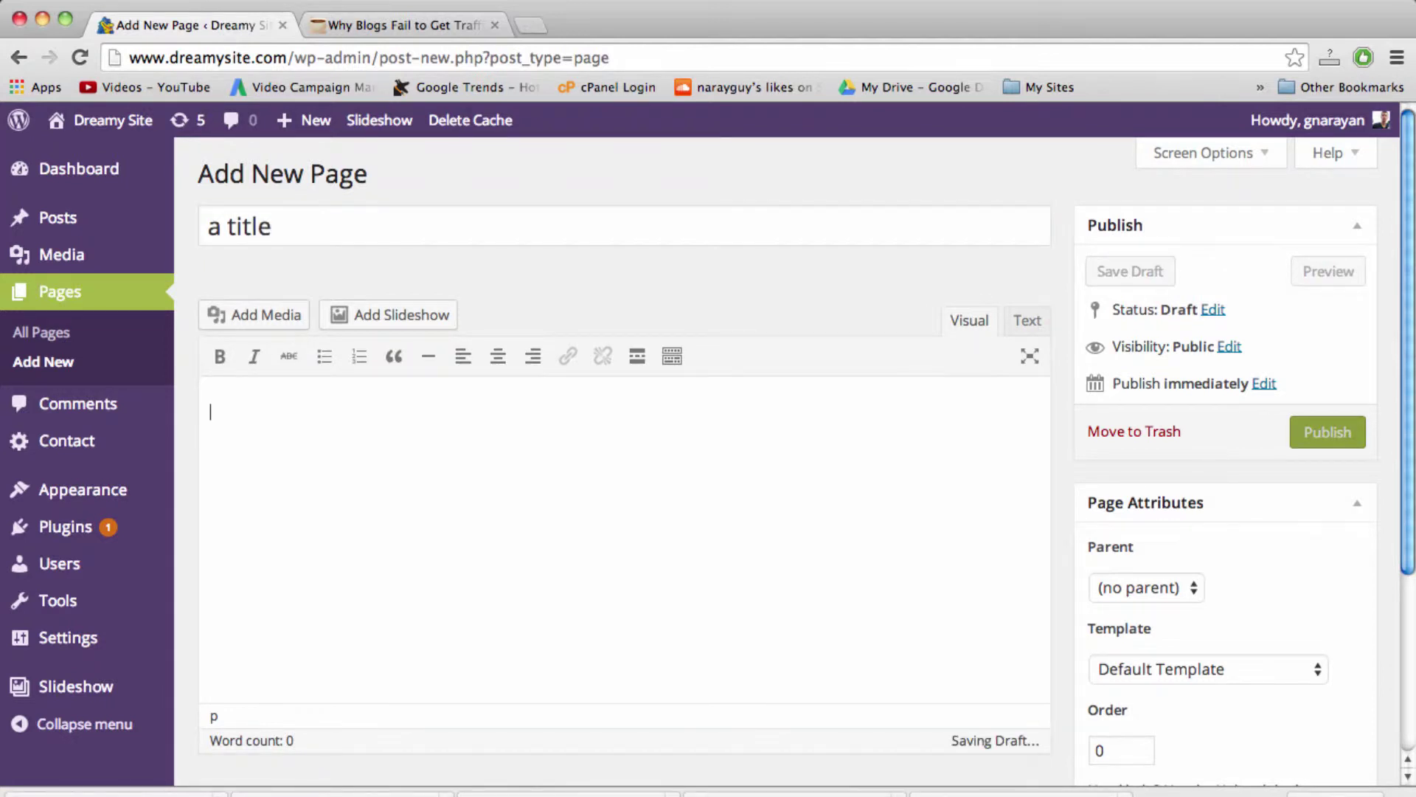
pyautogui.write('some text for the lin')
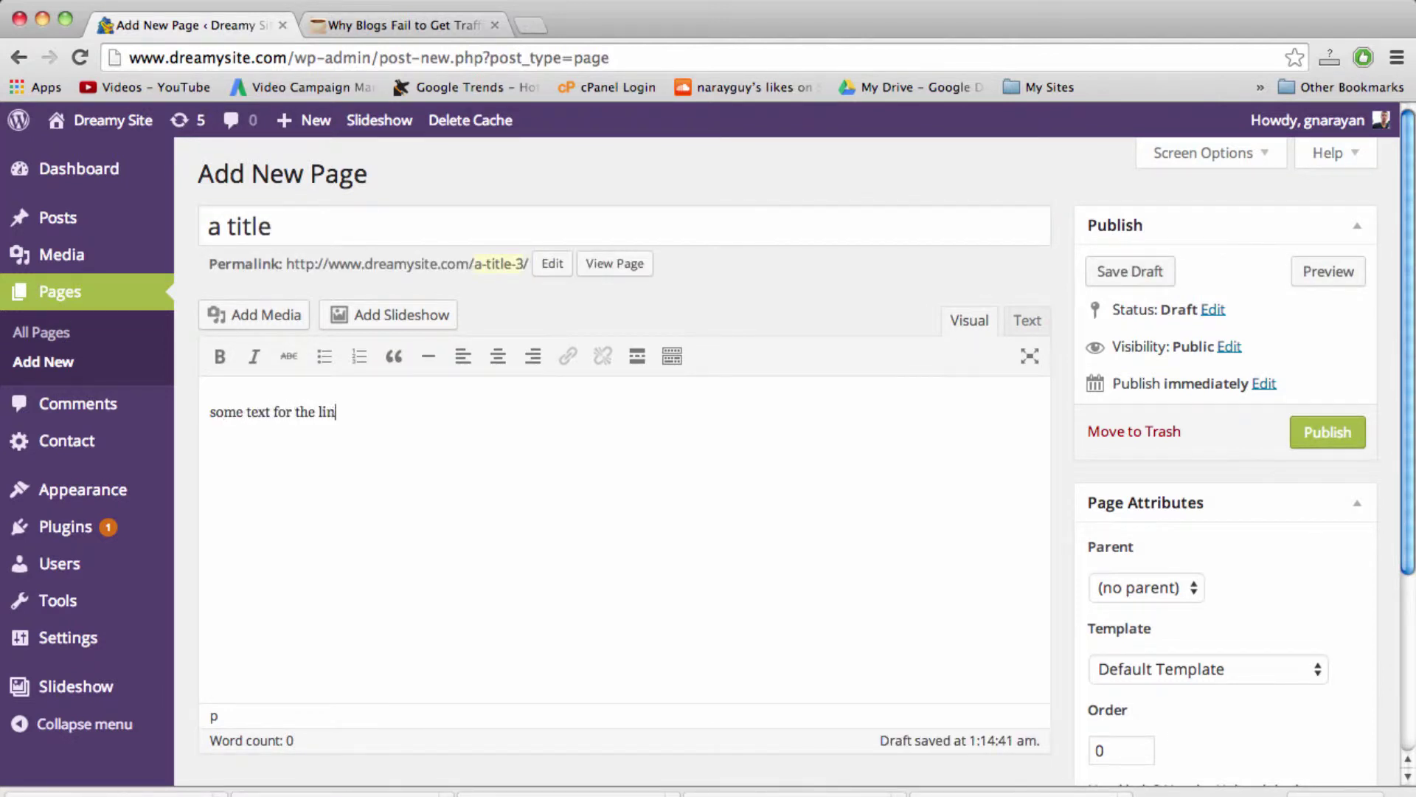
pyautogui.write('k.')
# Step: Select the sentence 'some text for the link.' and start inserting a link on it
pyautogui.moveTo(342, 415); pyautogui.dragTo(207, 417)
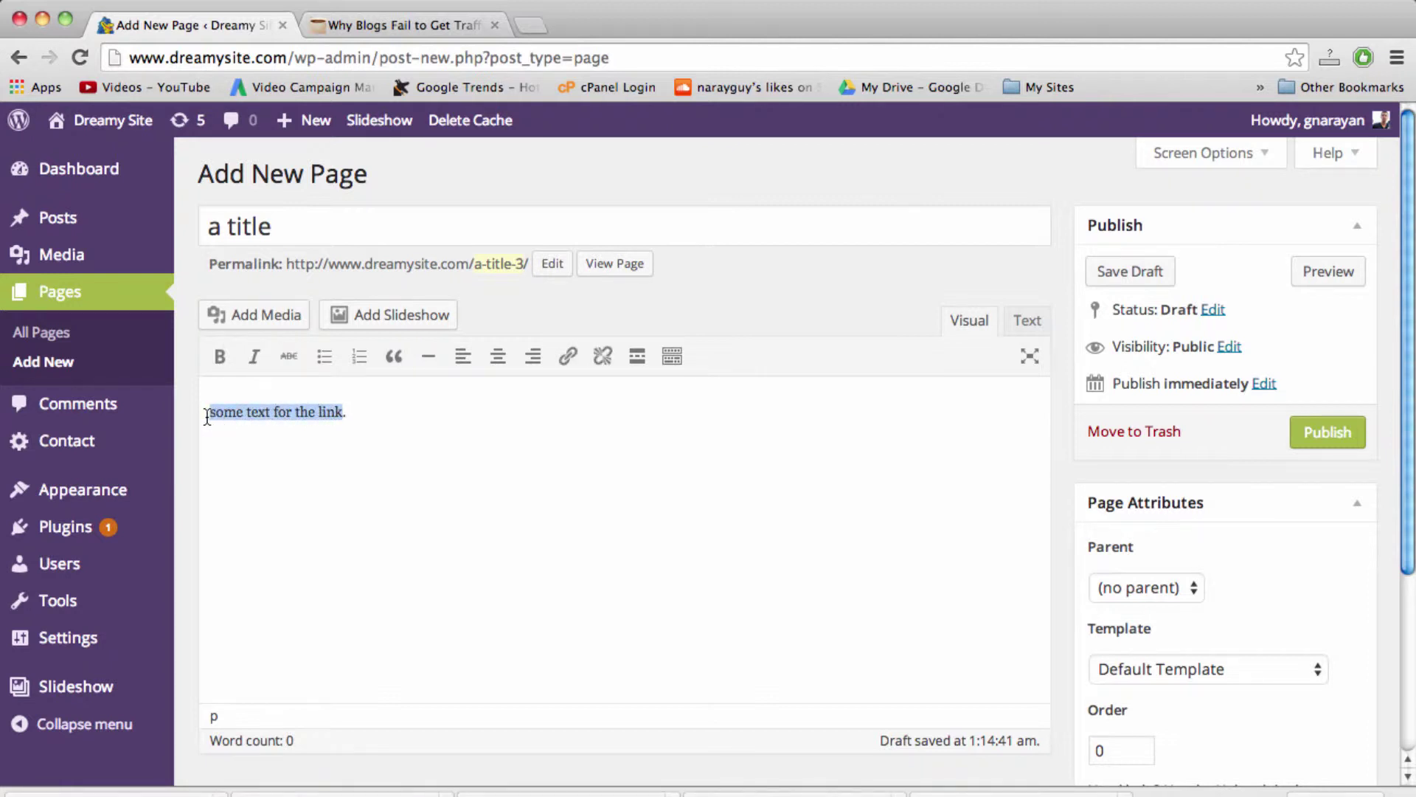
pyautogui.click(570, 359)
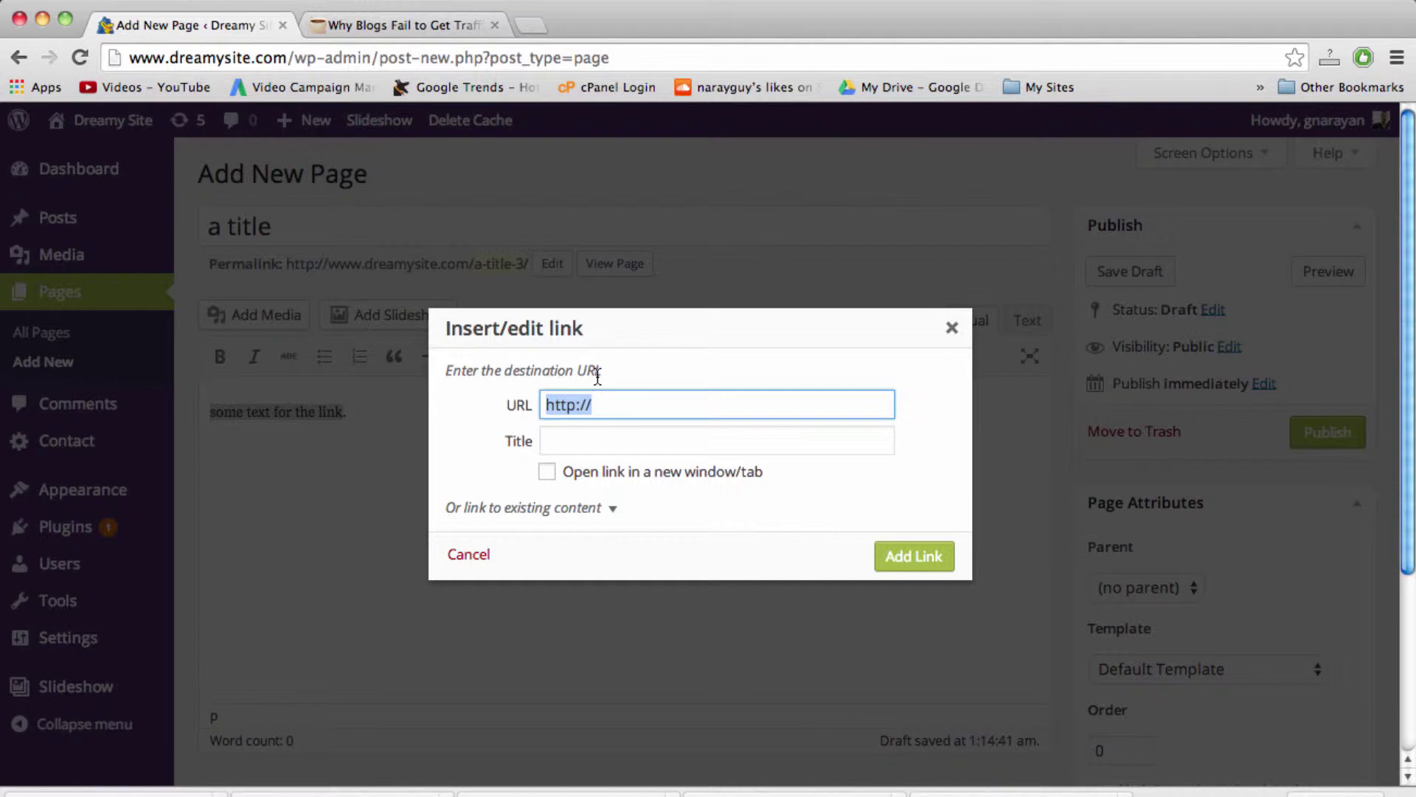
# Step: Copy the DearBlogger article's web address from its tab and return to the WordPress editor
pyautogui.click(376, 23)
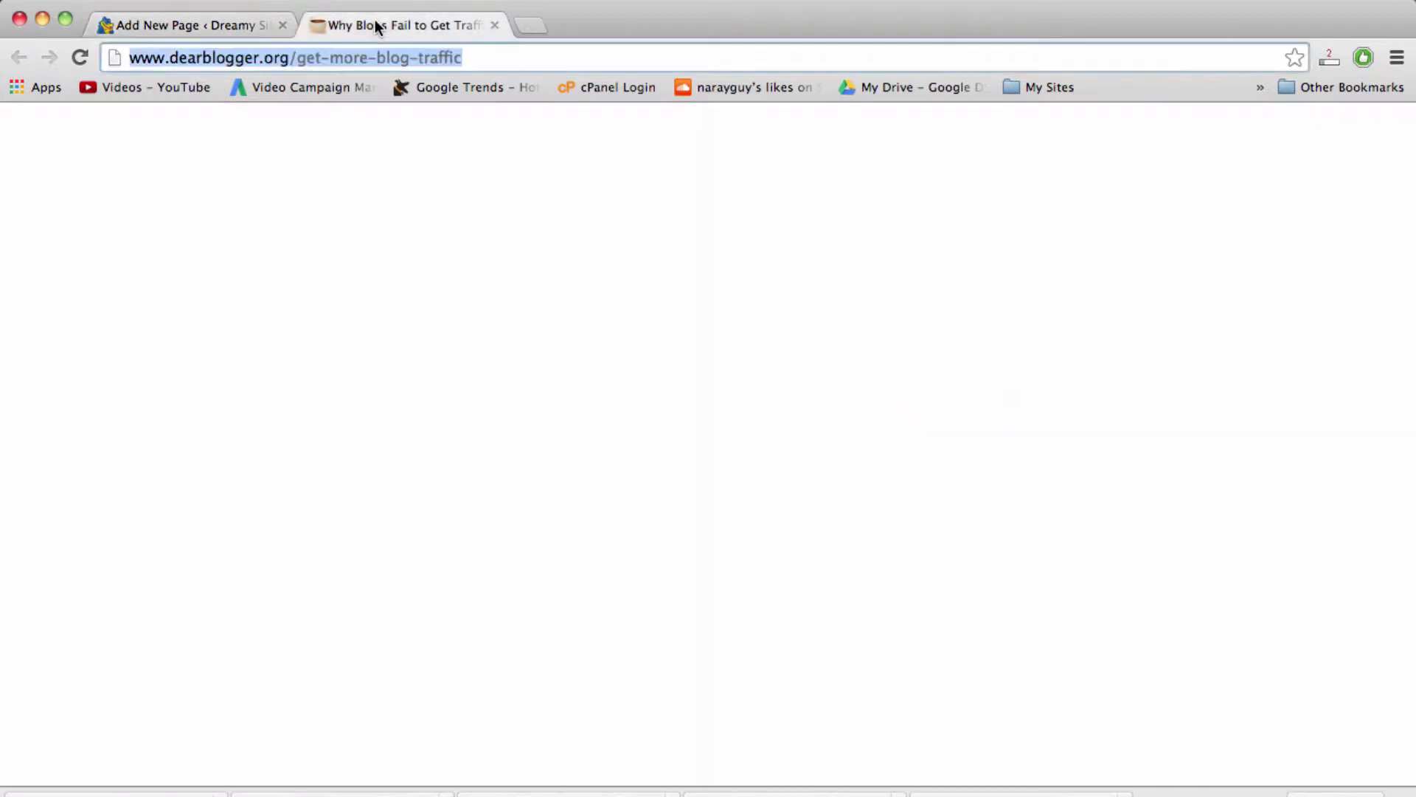
pyautogui.click(58, 522)
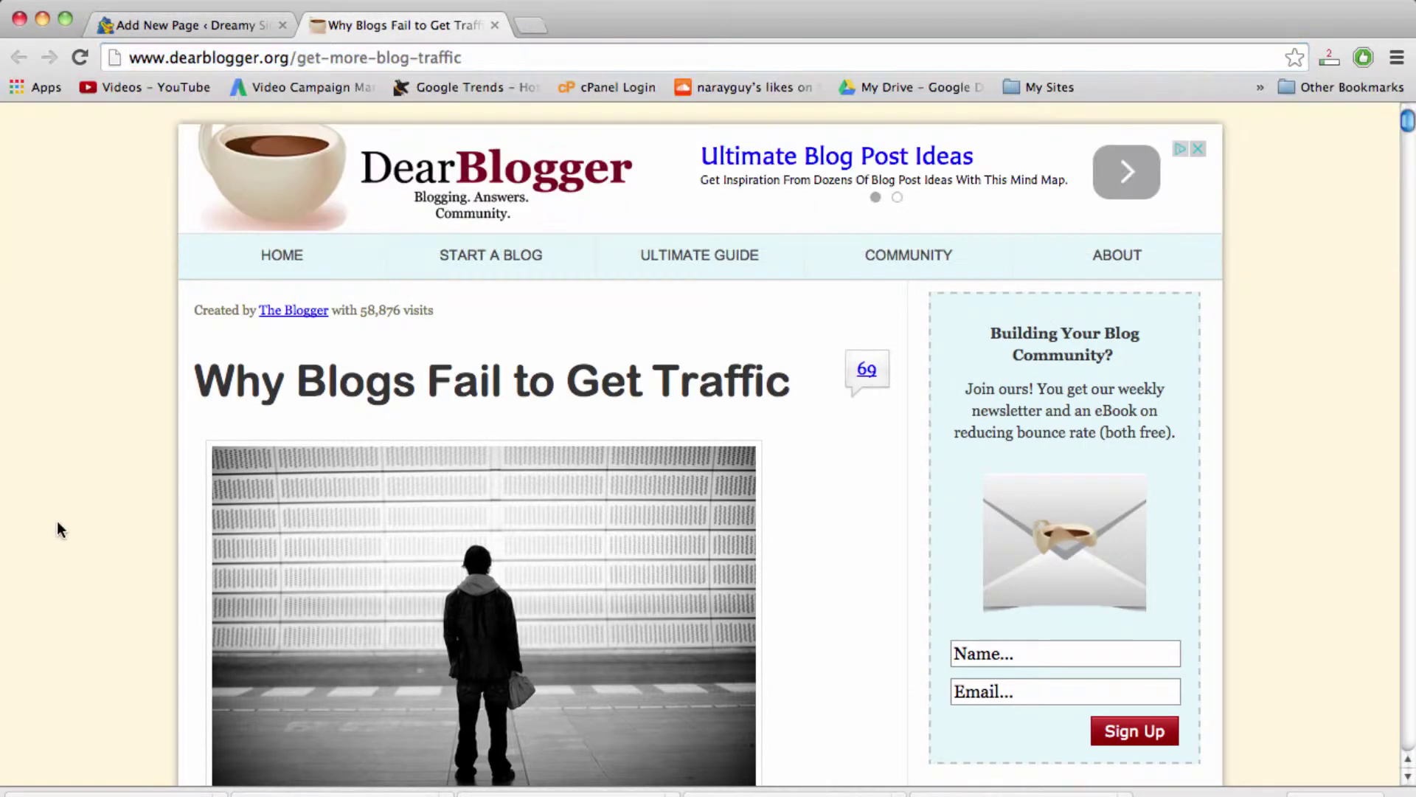
pyautogui.click(225, 57)
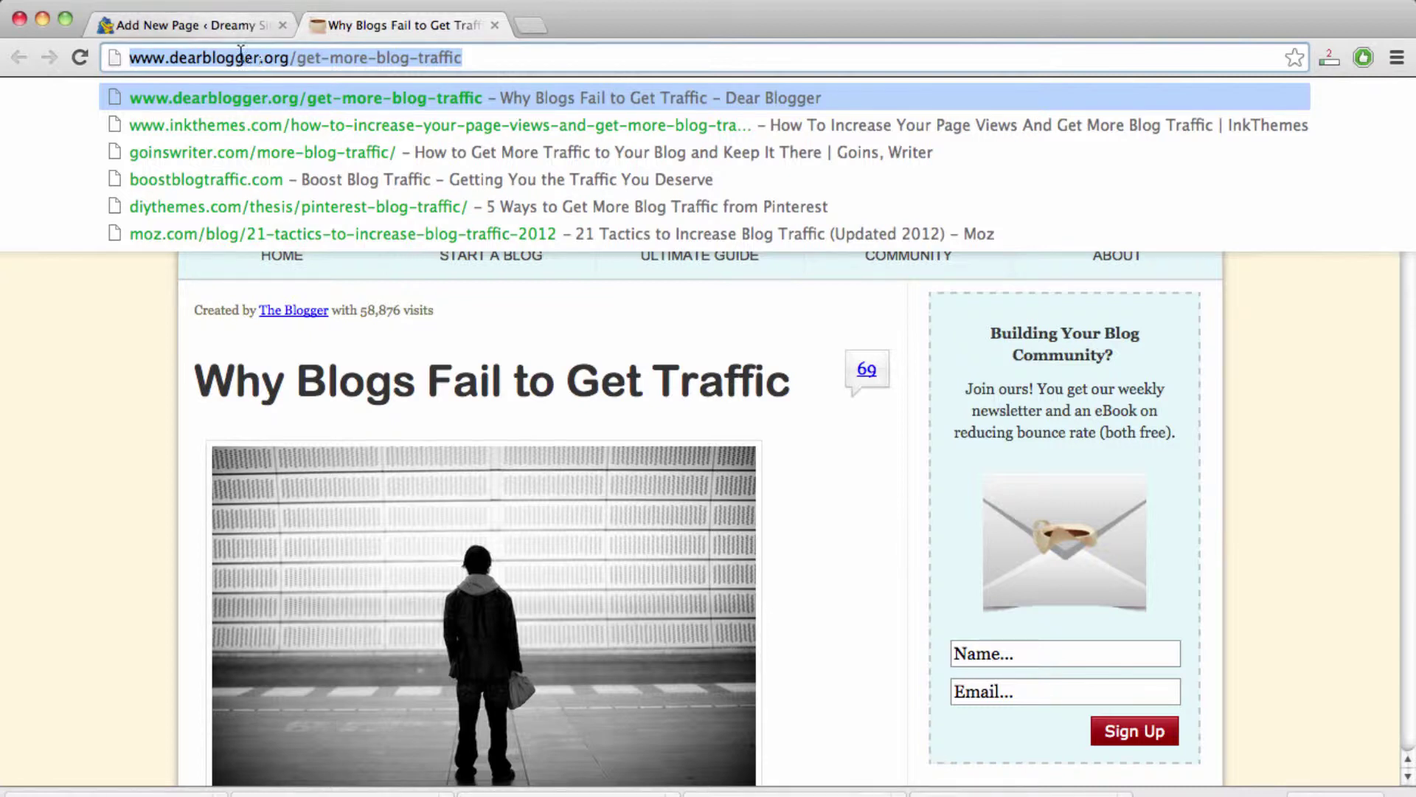
pyautogui.rightClick(245, 59)
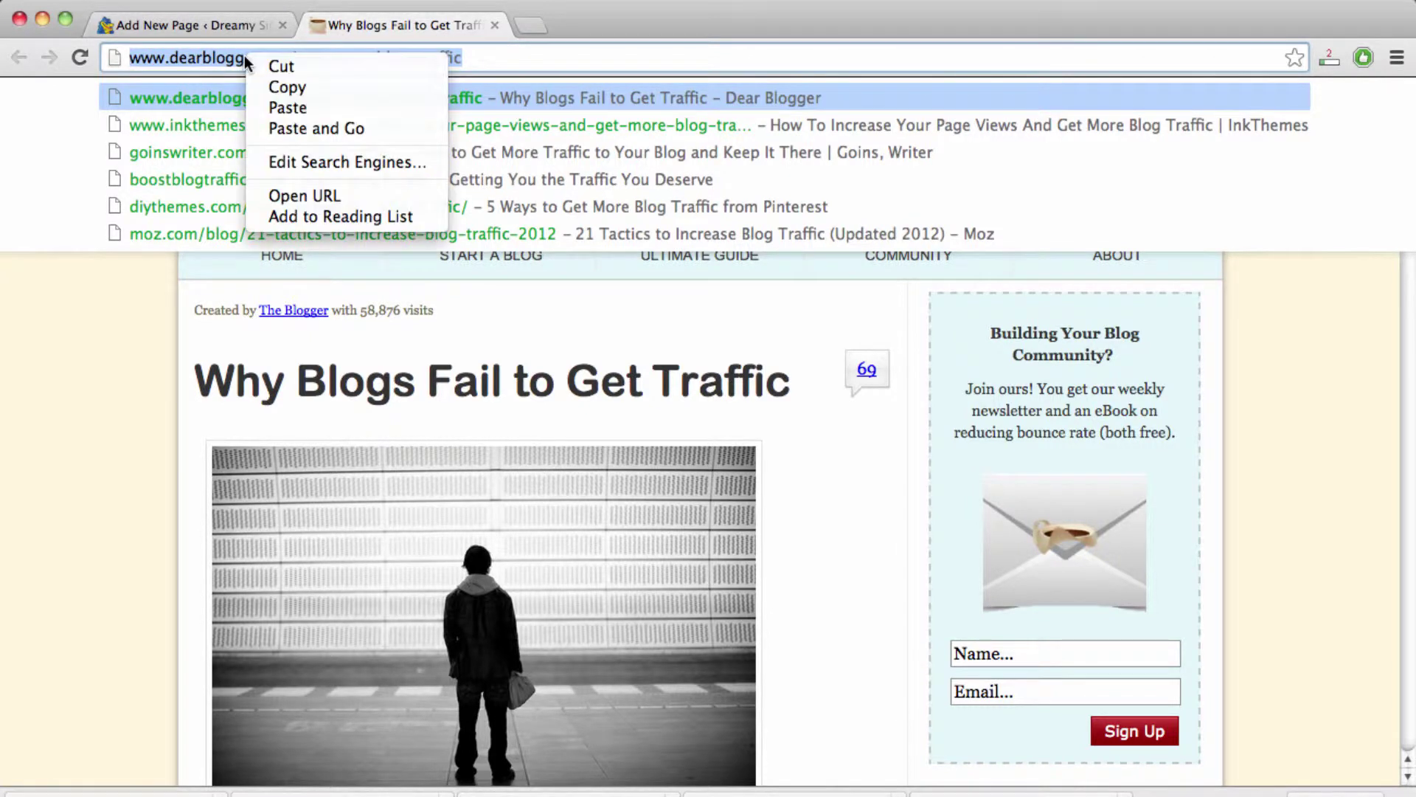
pyautogui.click(283, 85)
pyautogui.hotkey('ctrl', 'shift', 'Tab')
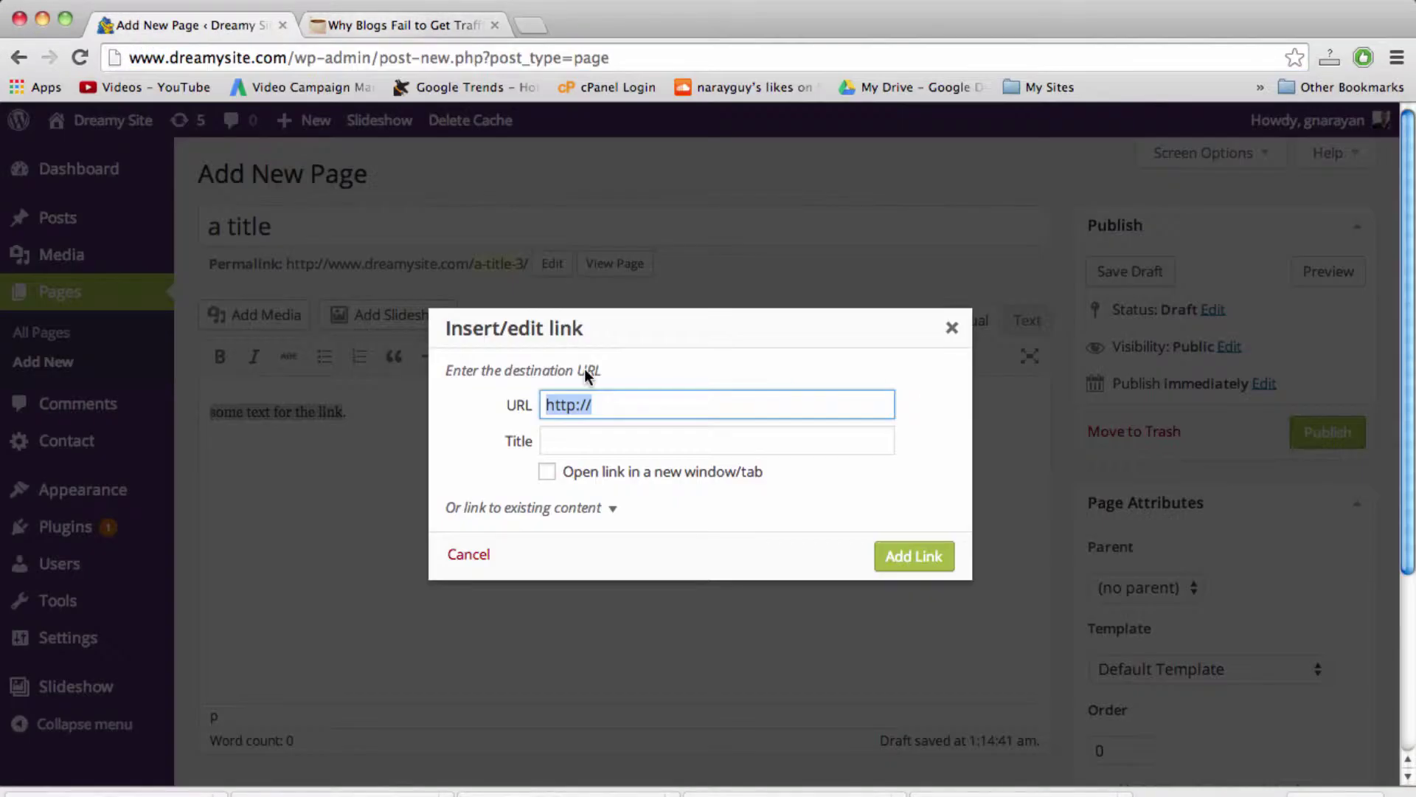
pyautogui.click(622, 404)
pyautogui.press('super+a')
pyautogui.rightClick(623, 403)
pyautogui.click(616, 506)
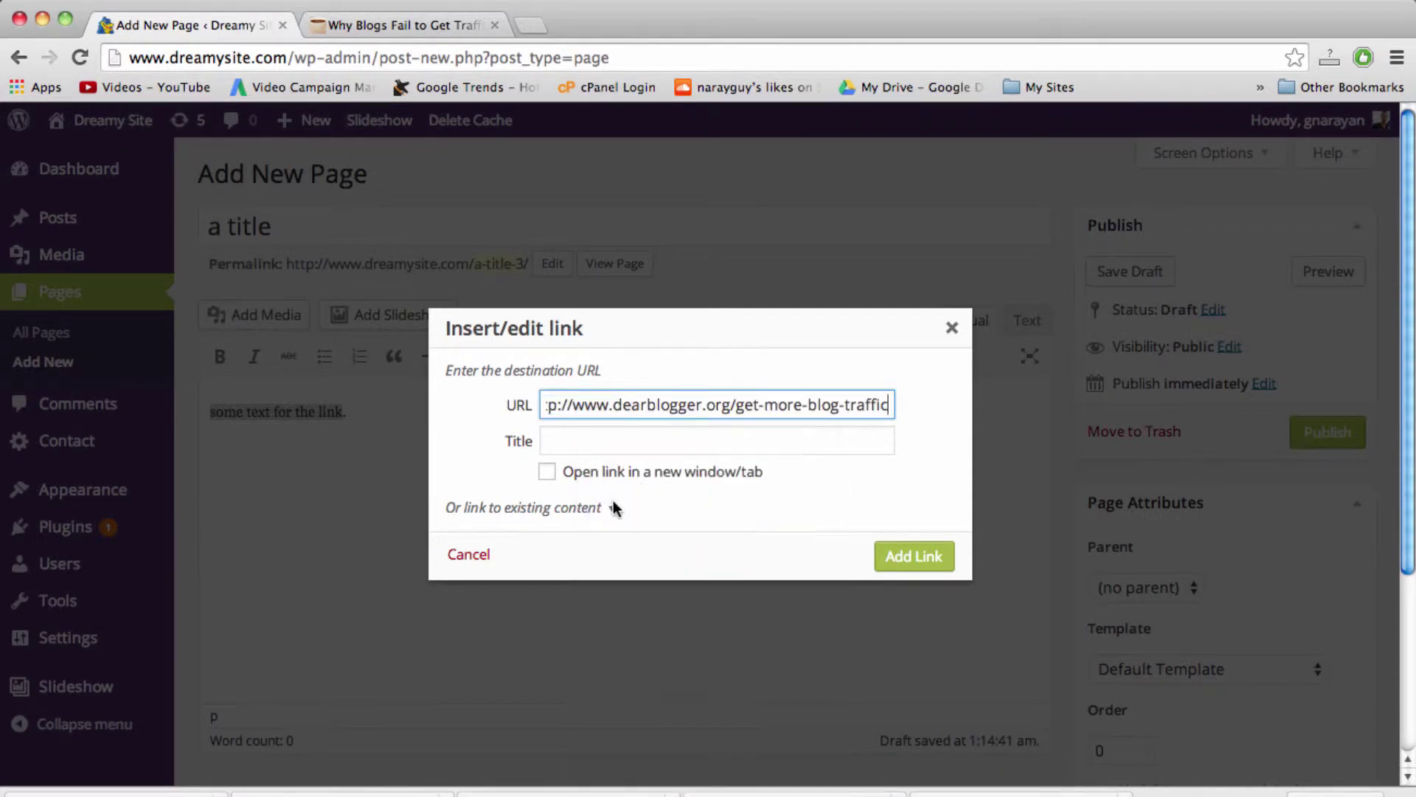
pyautogui.press('super+Left')
pyautogui.doubleClick(556, 410)
pyautogui.click(581, 404)
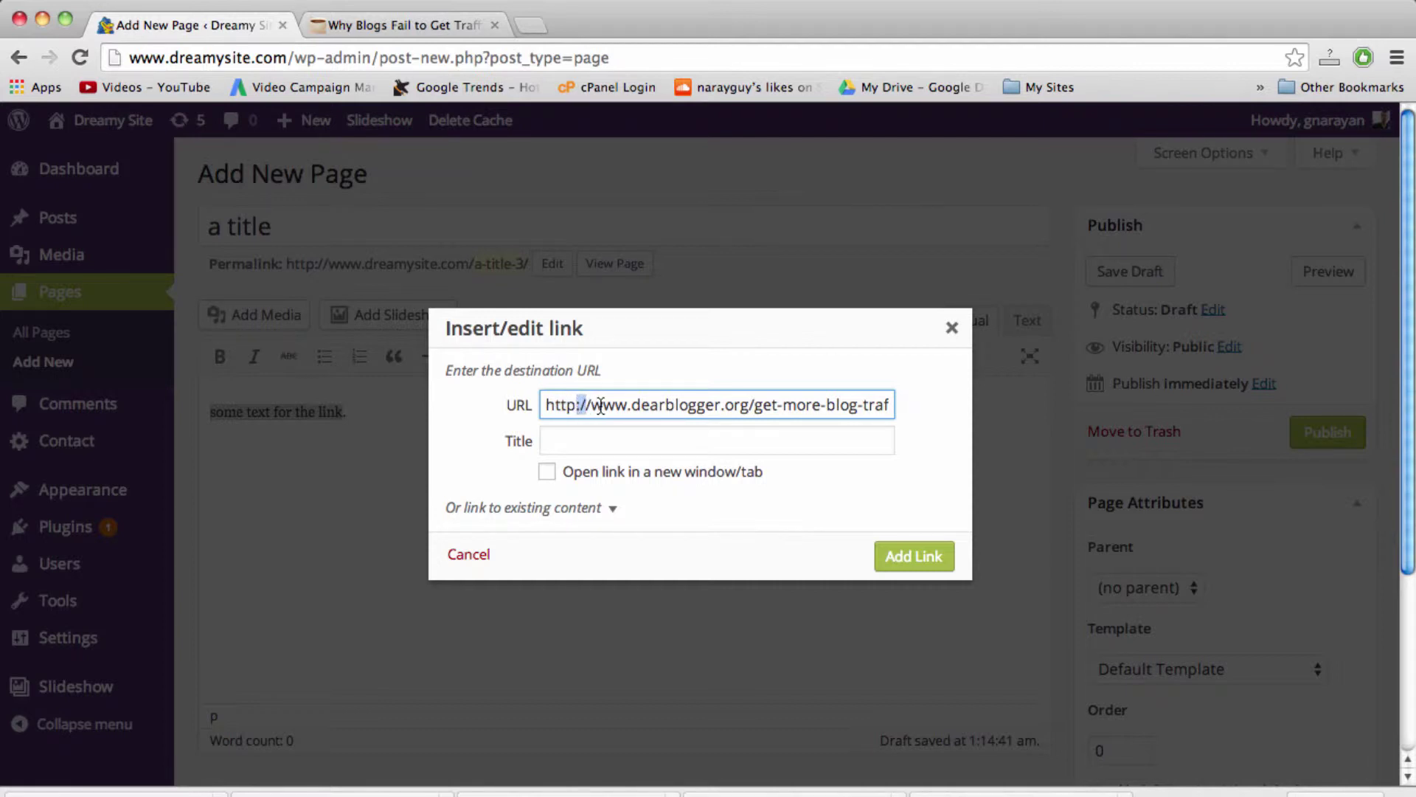
pyautogui.click(603, 404)
pyautogui.doubleClick(616, 406)
pyautogui.click(642, 405)
# Step: Title the link 'how to get more blog traffic', open it in a new tab, and apply it
pyautogui.click(579, 443)
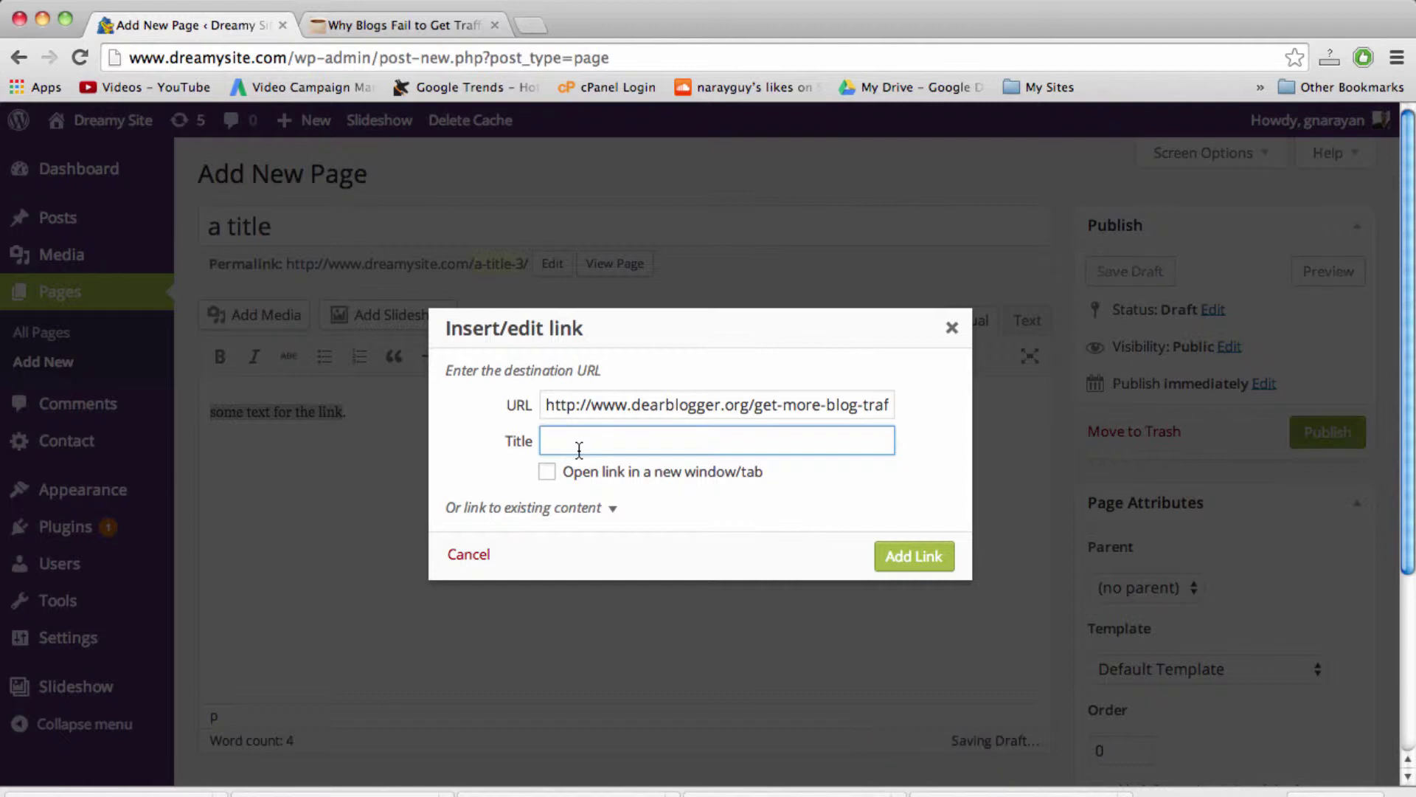
pyautogui.press('super+v')
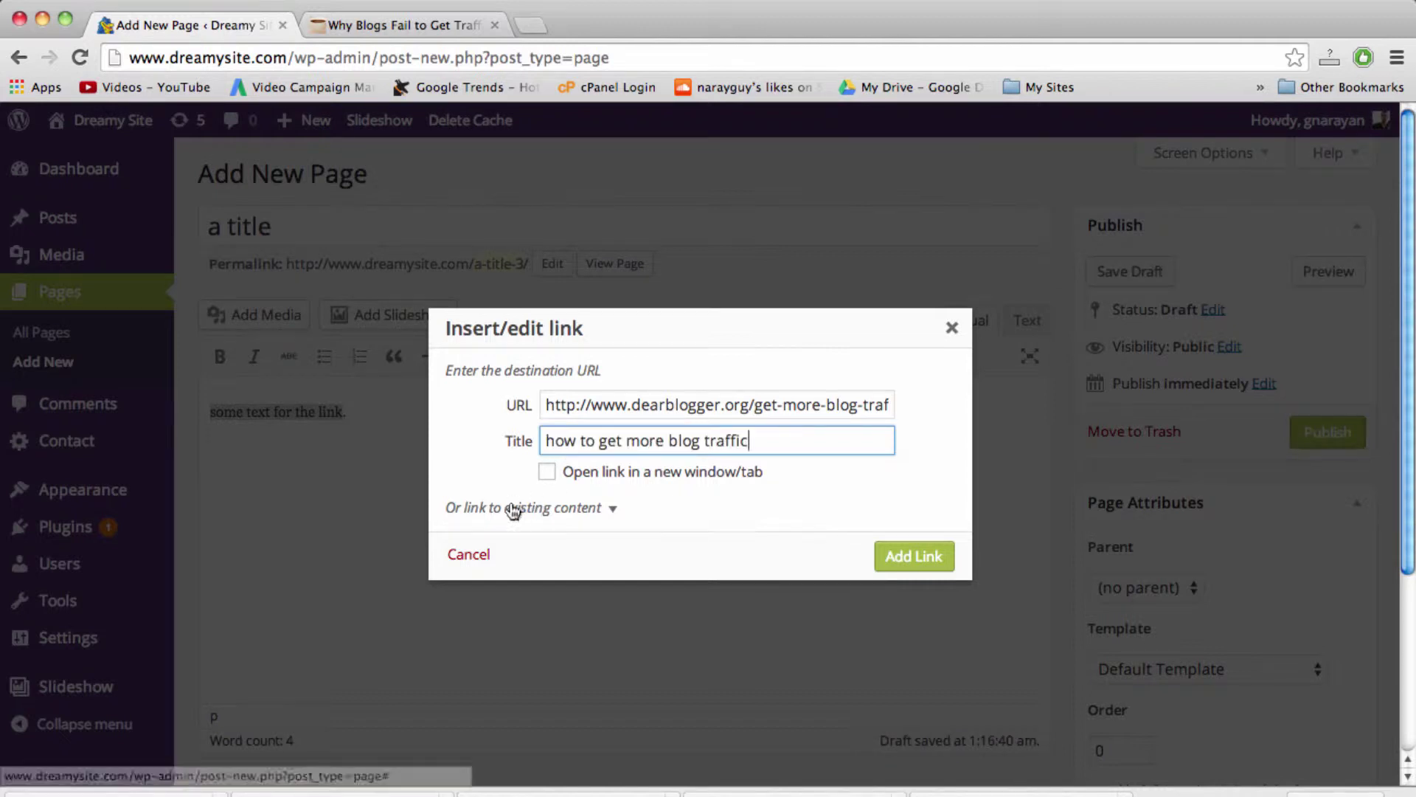
pyautogui.click(546, 474)
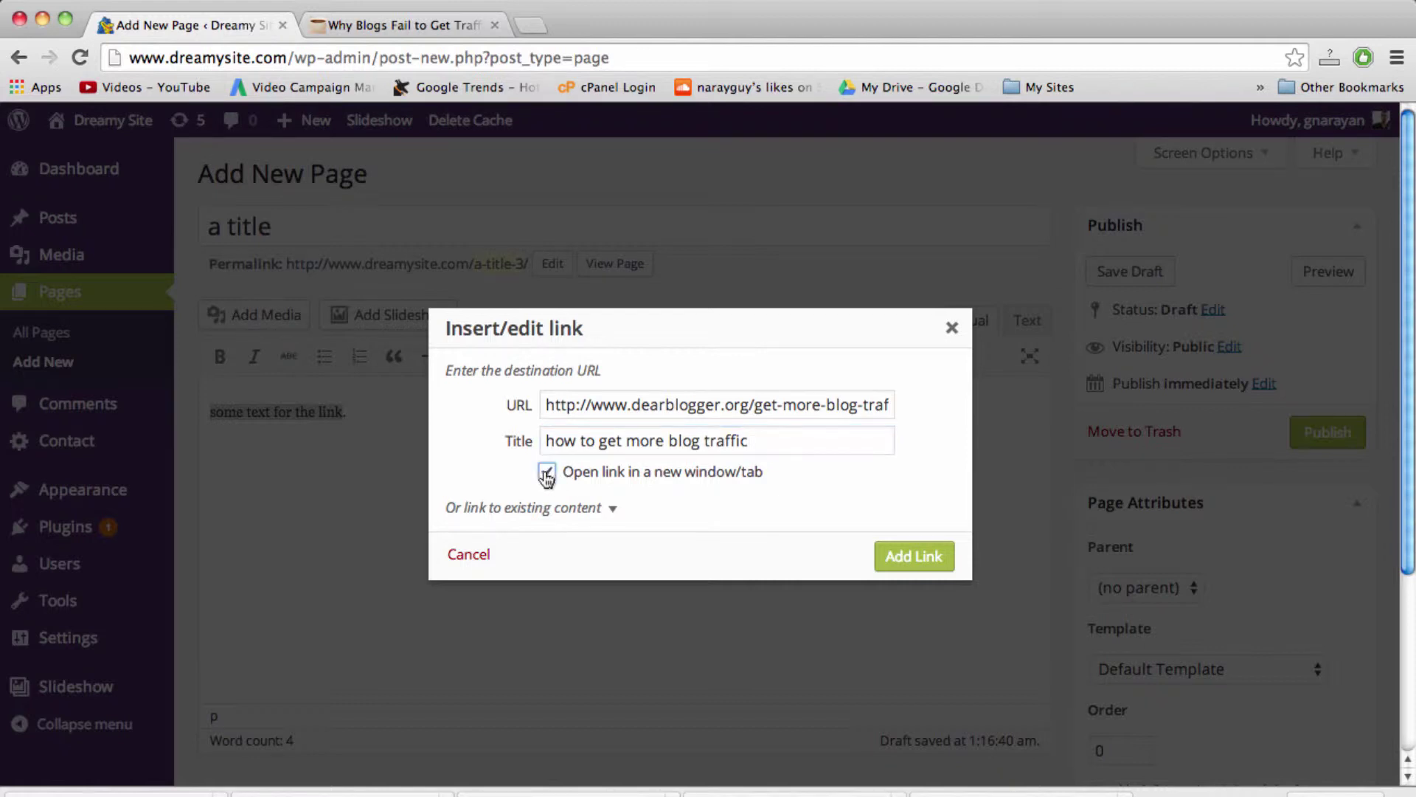
pyautogui.click(612, 515)
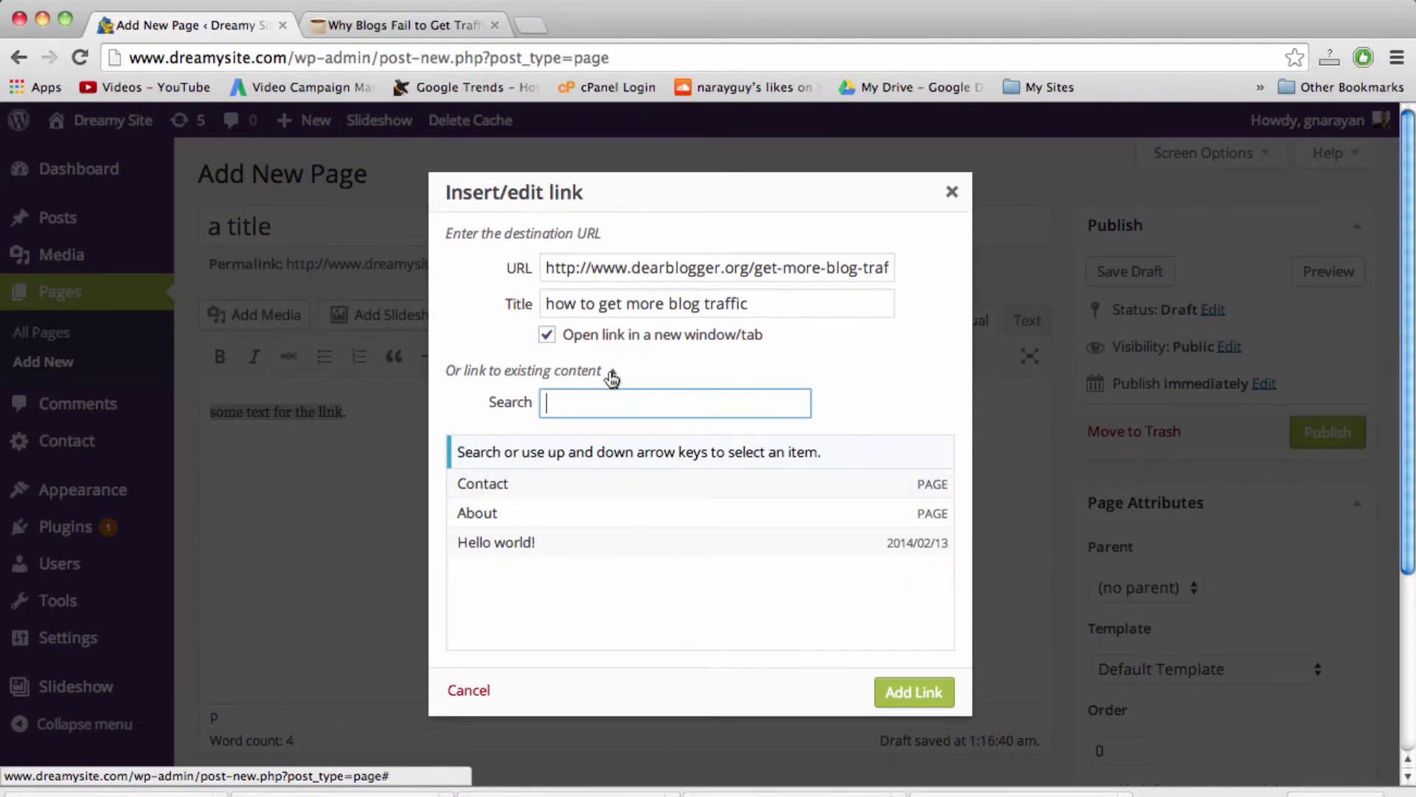
pyautogui.click(612, 378)
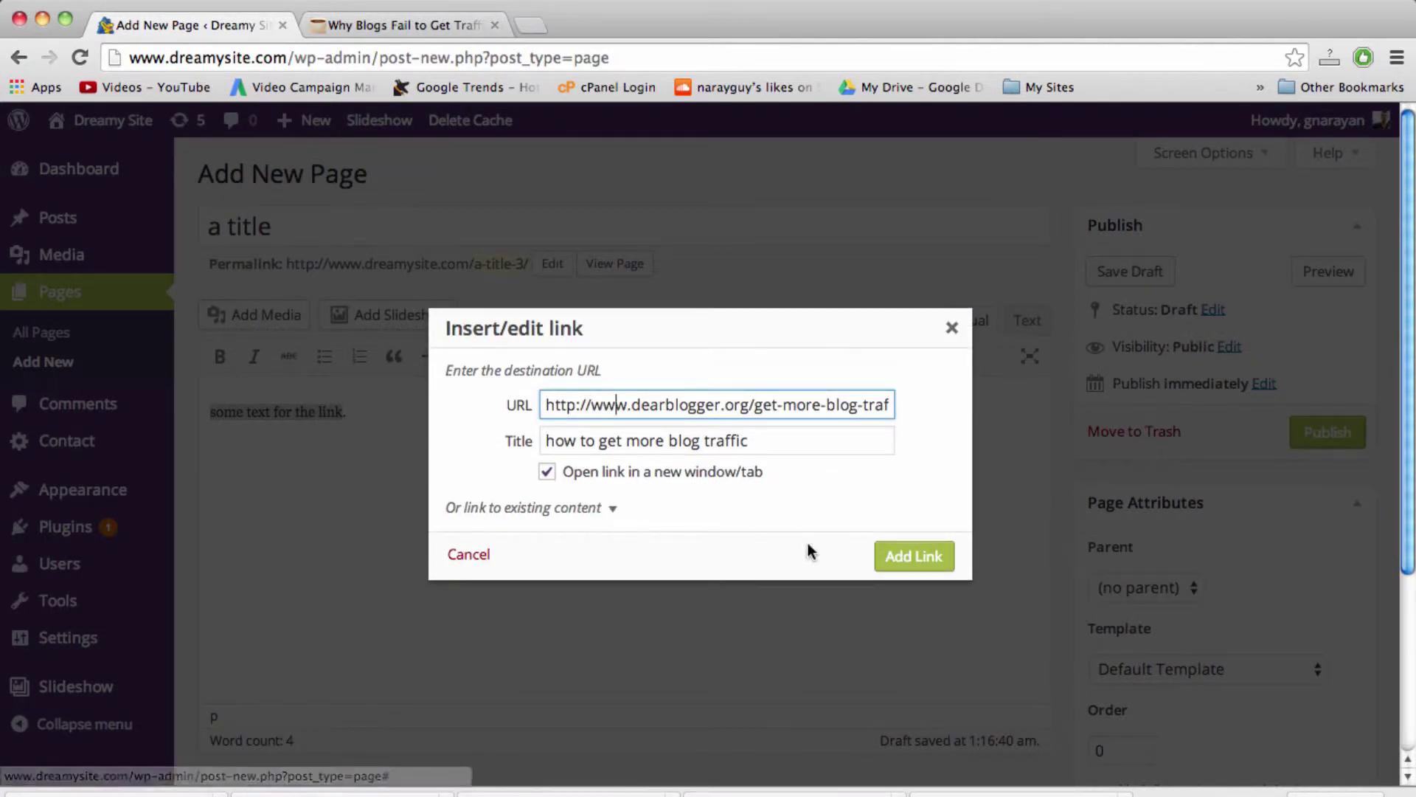
pyautogui.click(913, 566)
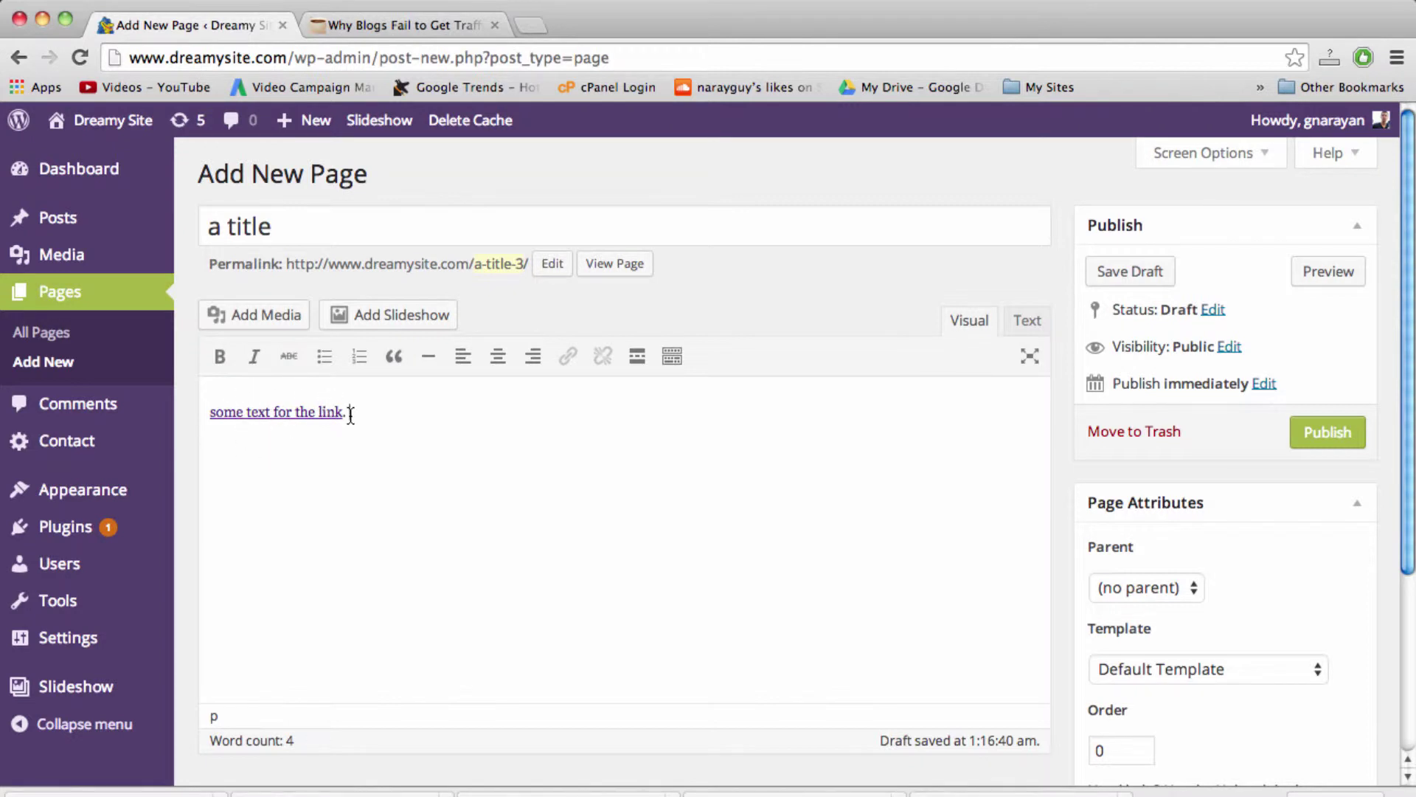
# Step: Select the linked sentence 'some text for the link.' on the page, then deselect it
pyautogui.tripleClick(284, 412)
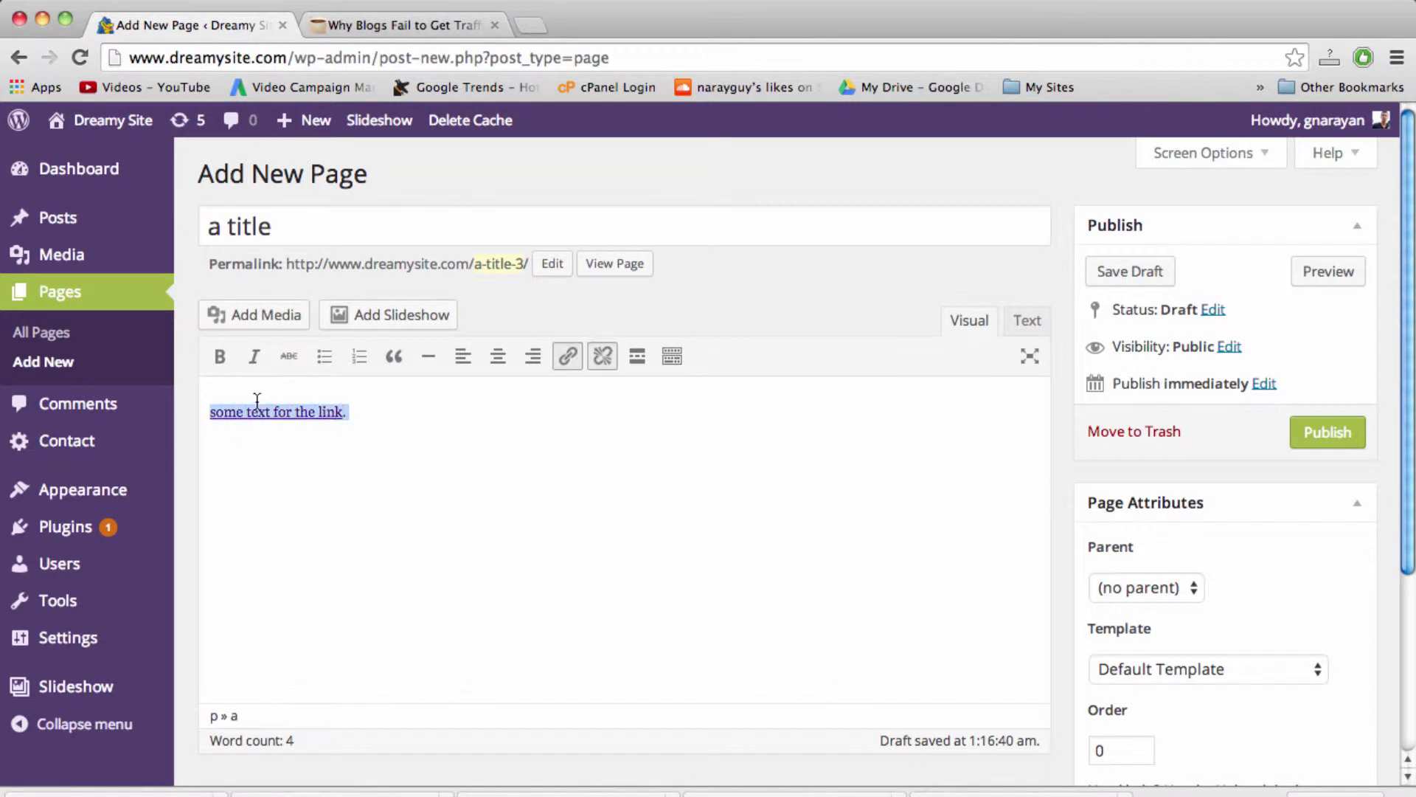
pyautogui.click(350, 418)
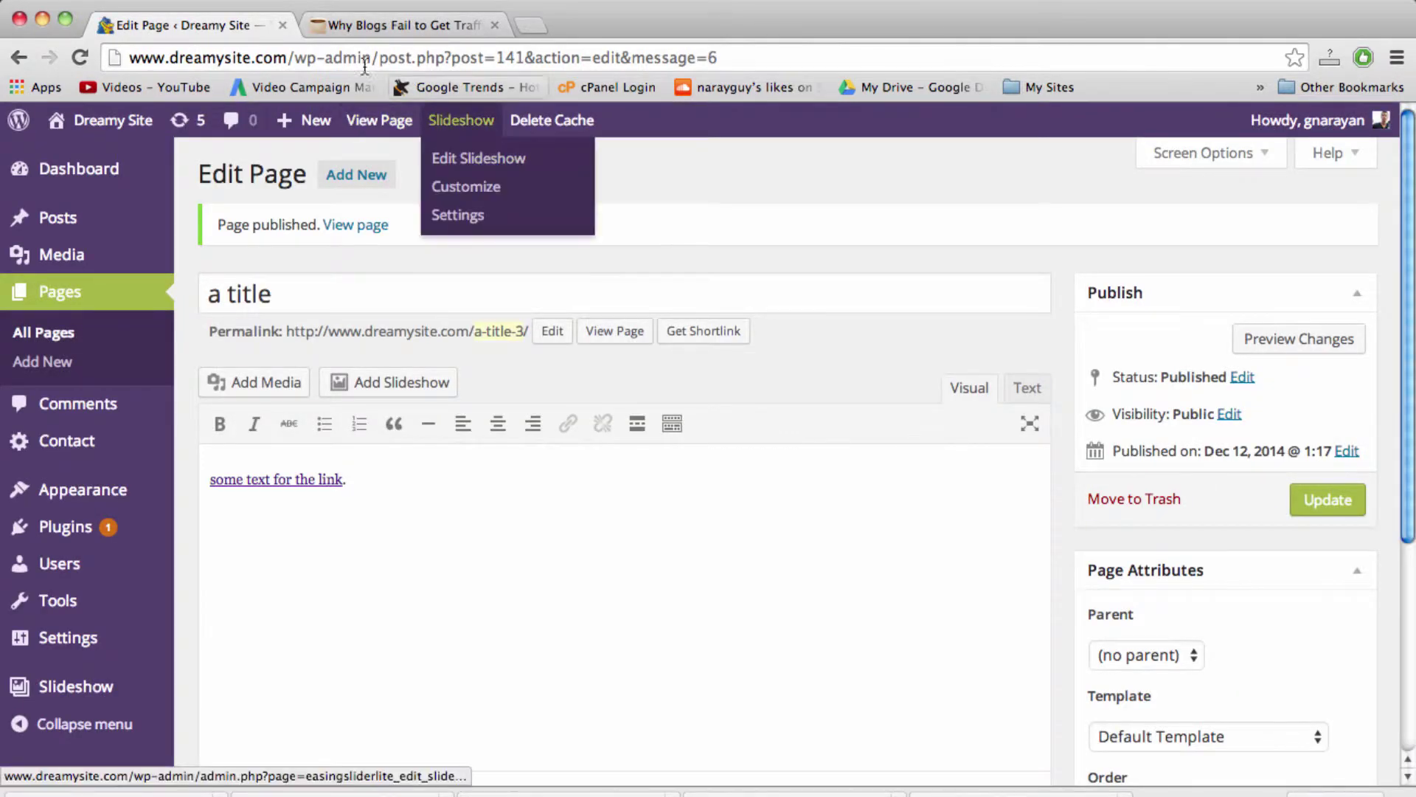
pyautogui.click(611, 331)
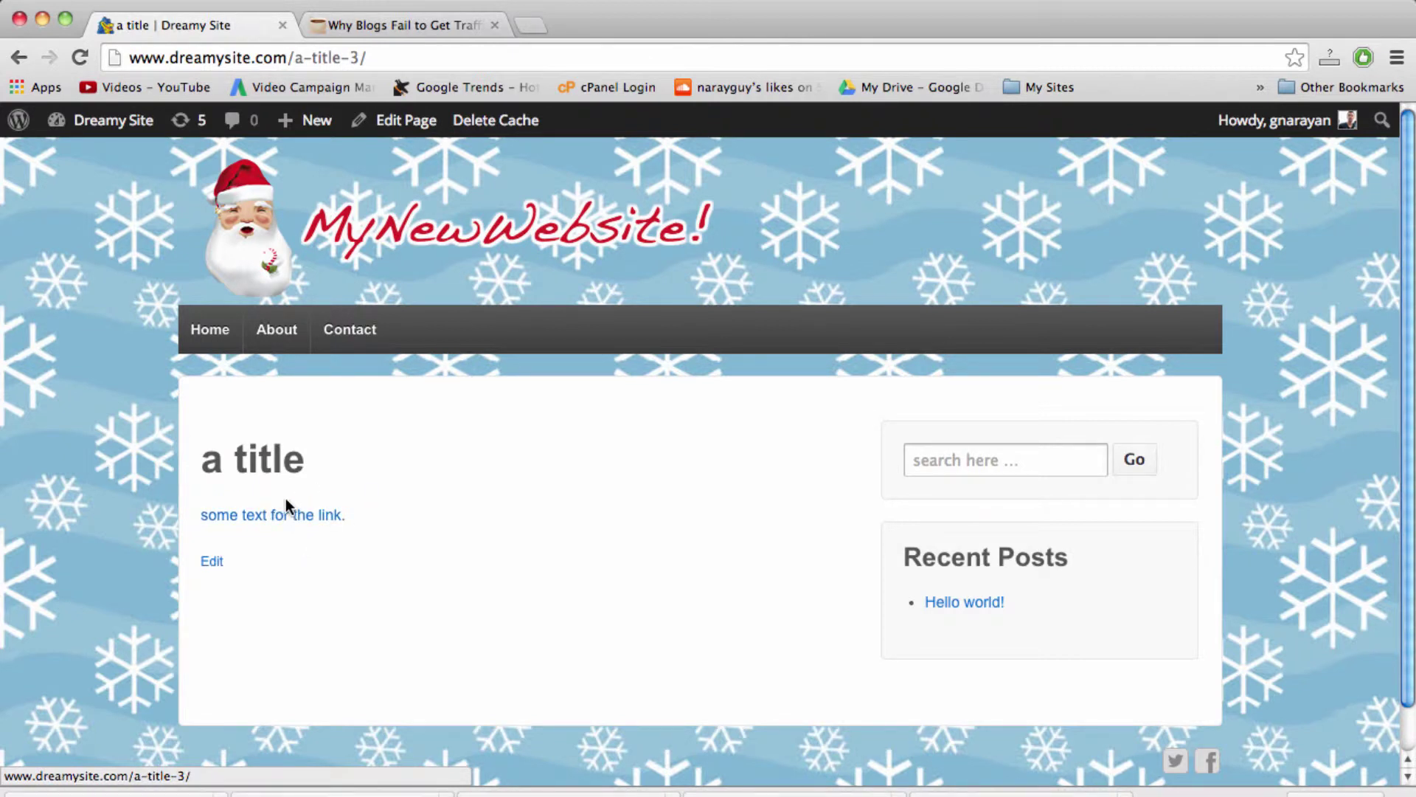
pyautogui.moveTo(289, 520)
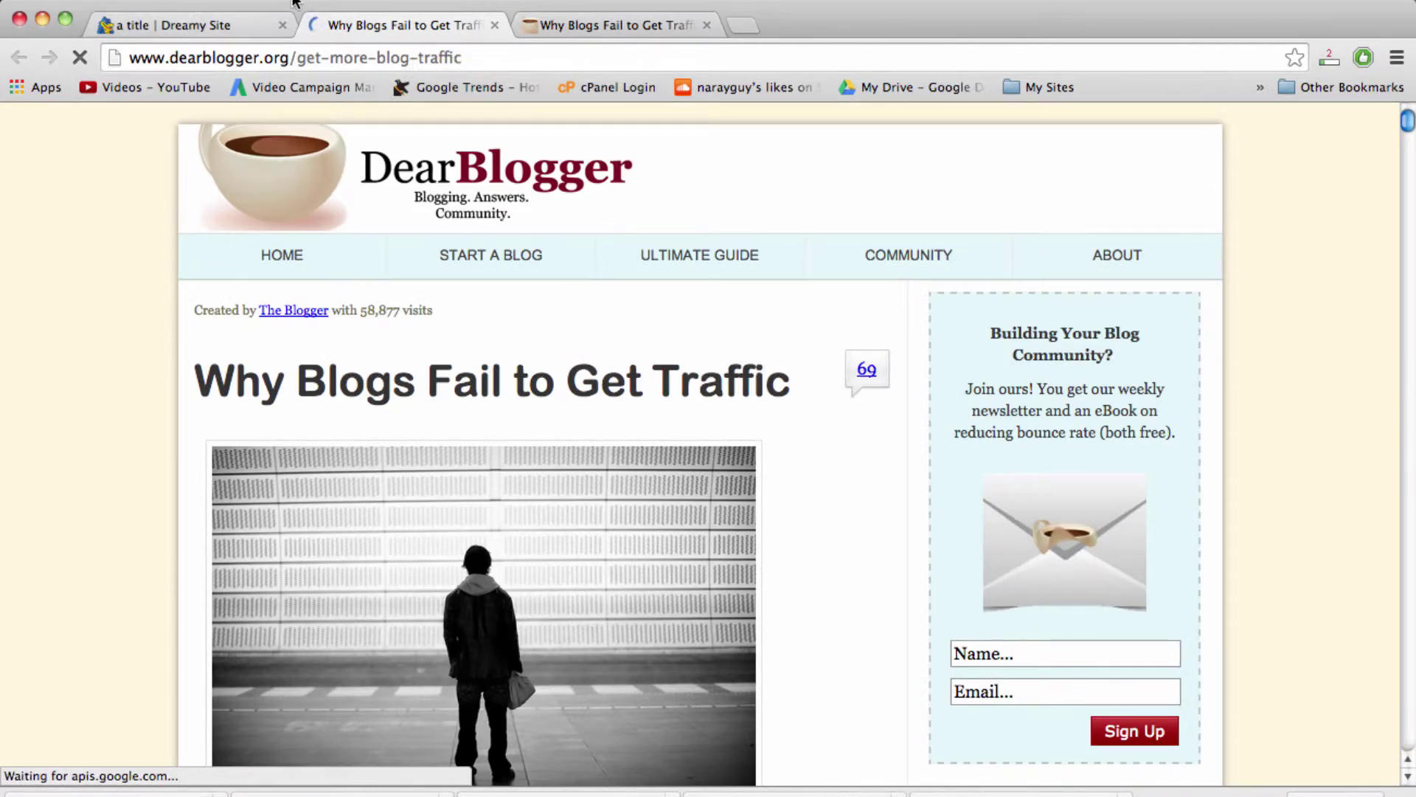
pyautogui.click(495, 25)
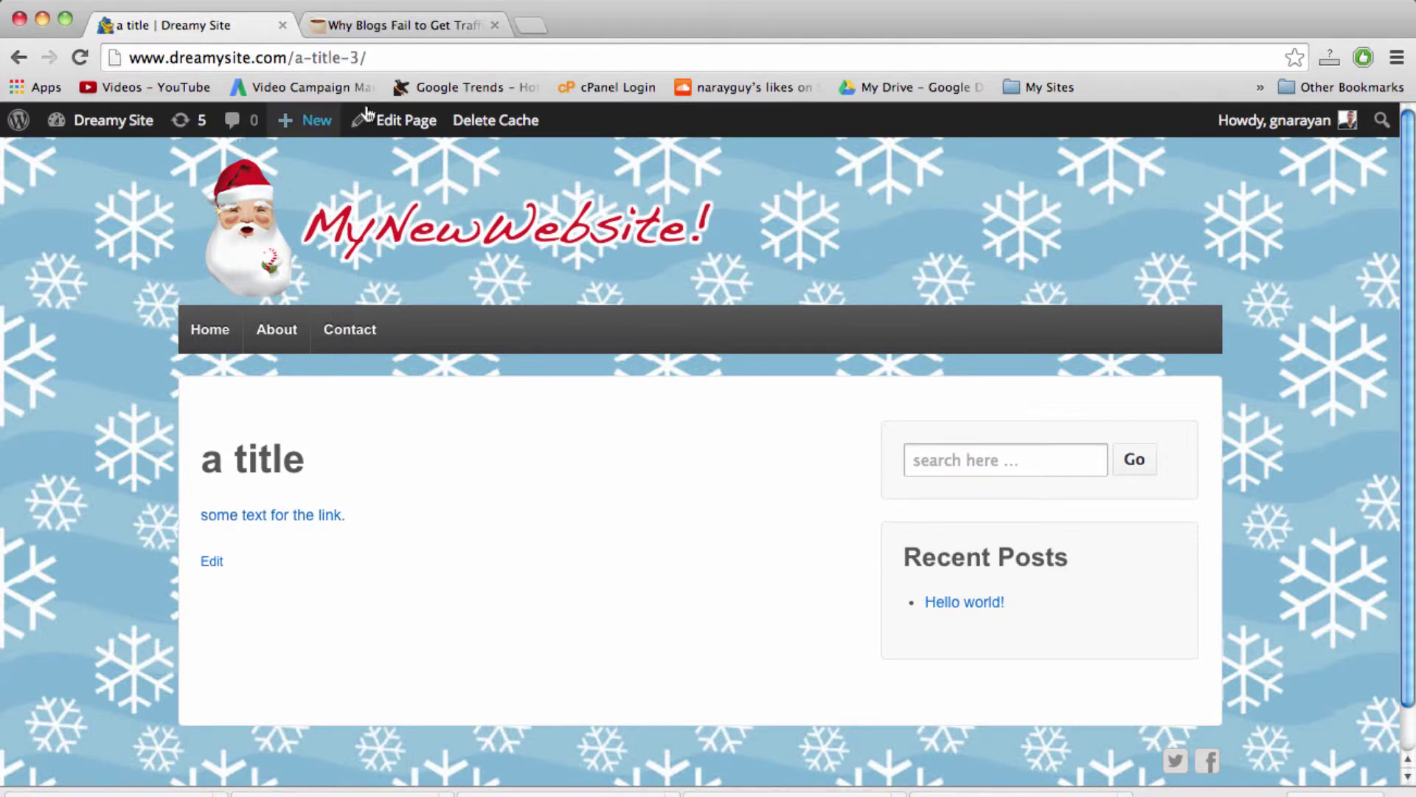
# Step: Replace the old line with the blog-traffic sentence and select 'Get the details here'
pyautogui.click(410, 121)
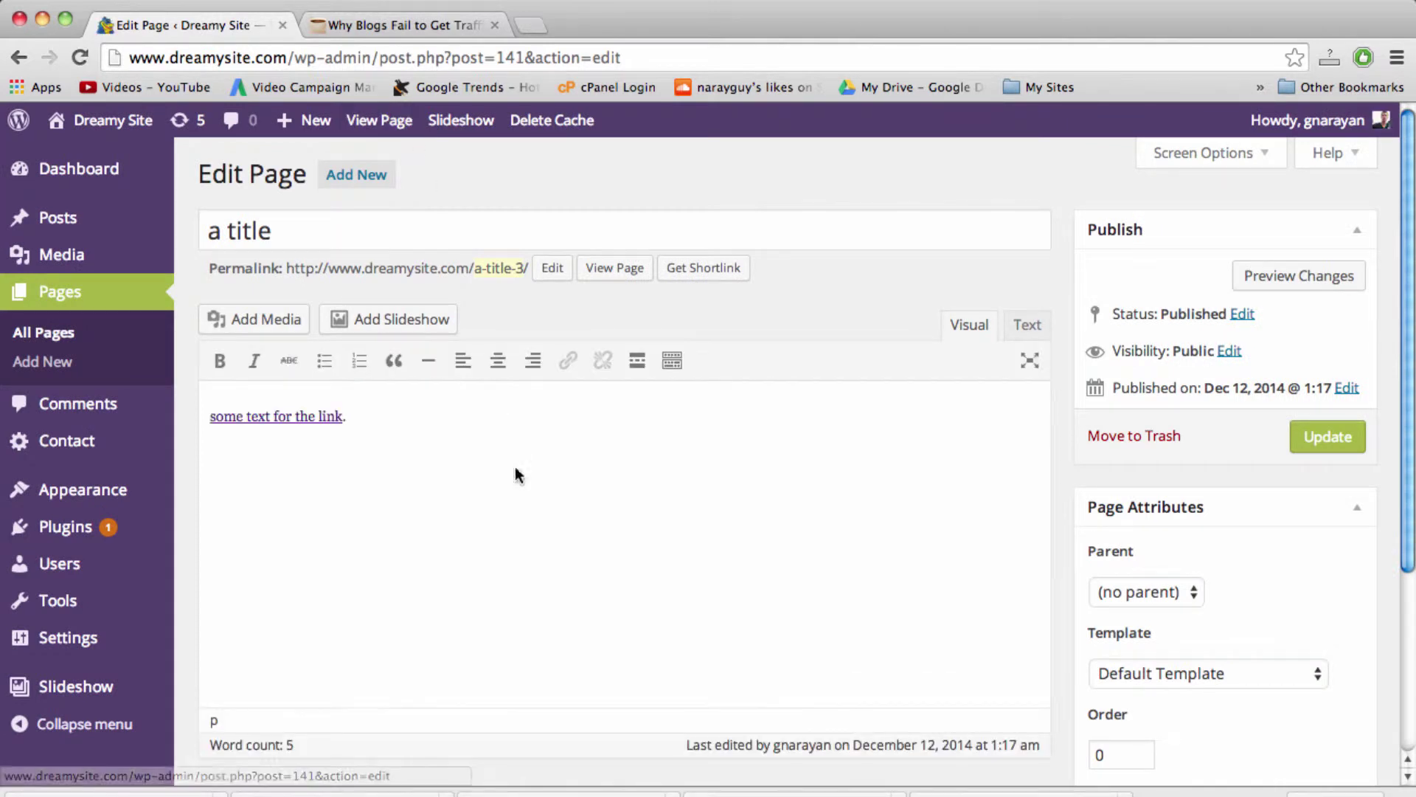
pyautogui.click(385, 421)
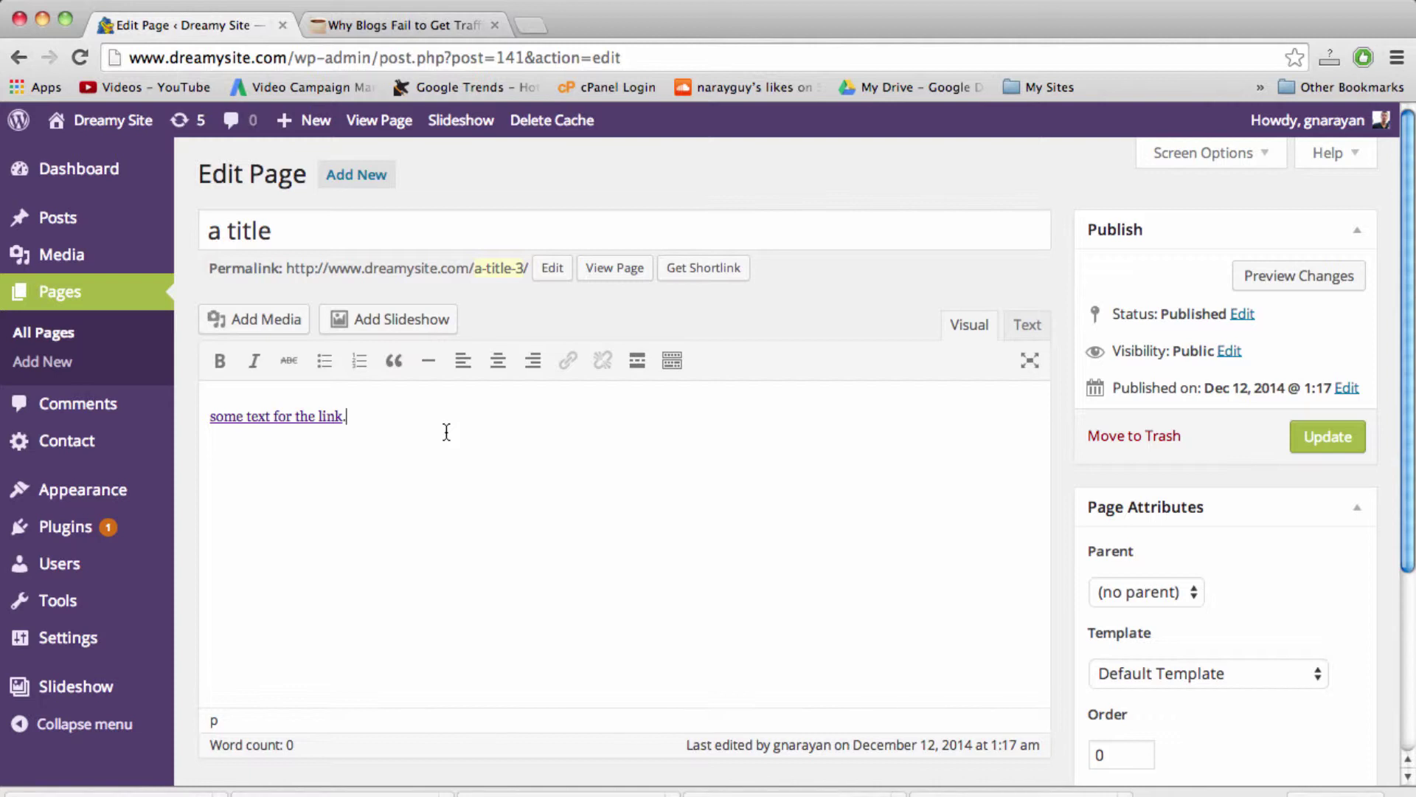
pyautogui.moveTo(446, 432); pyautogui.dragTo(184, 411)
pyautogui.press('BackSpace')
pyautogui.write('If you want to get more')
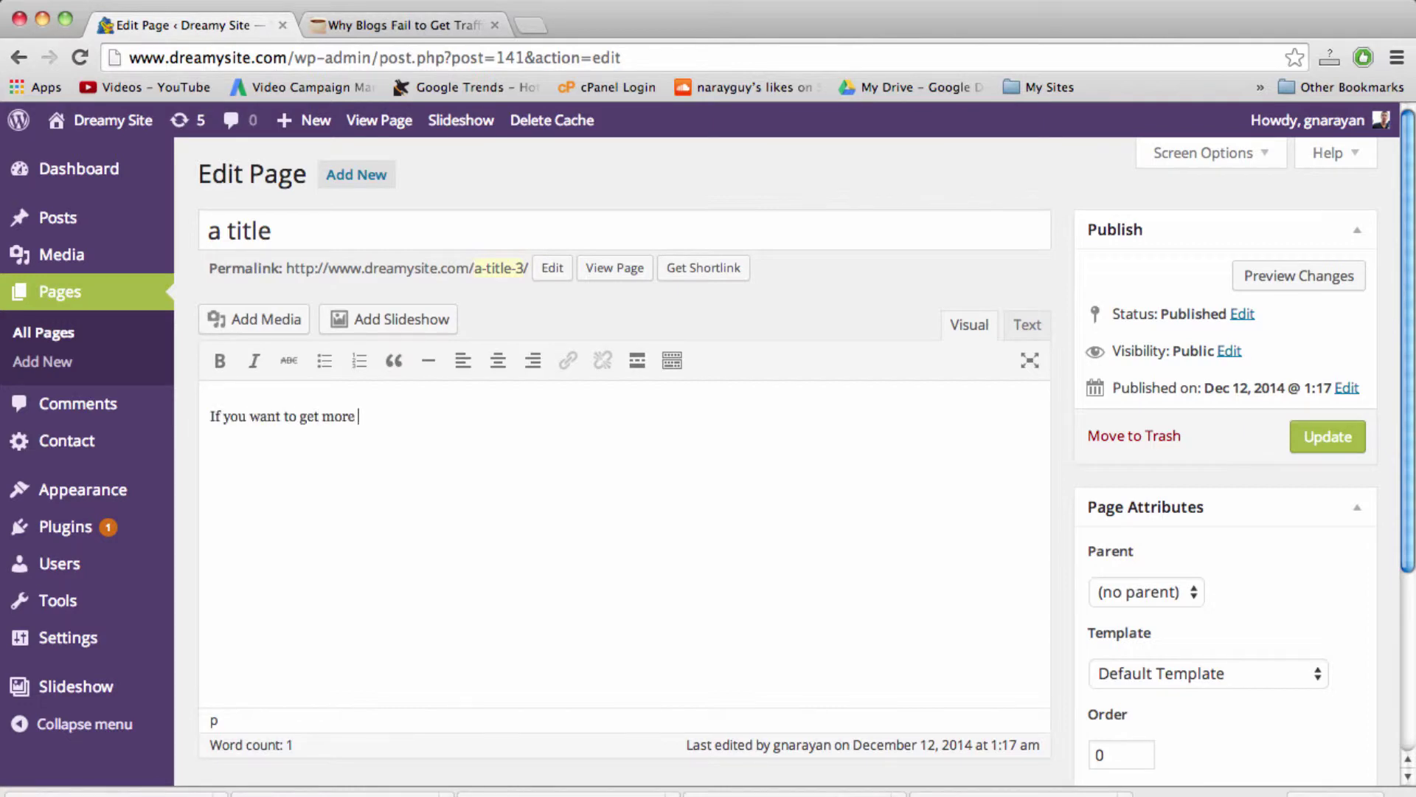
pyautogui.write('blog traffic and build a huge audience, my post is right for you. Get the details here.')
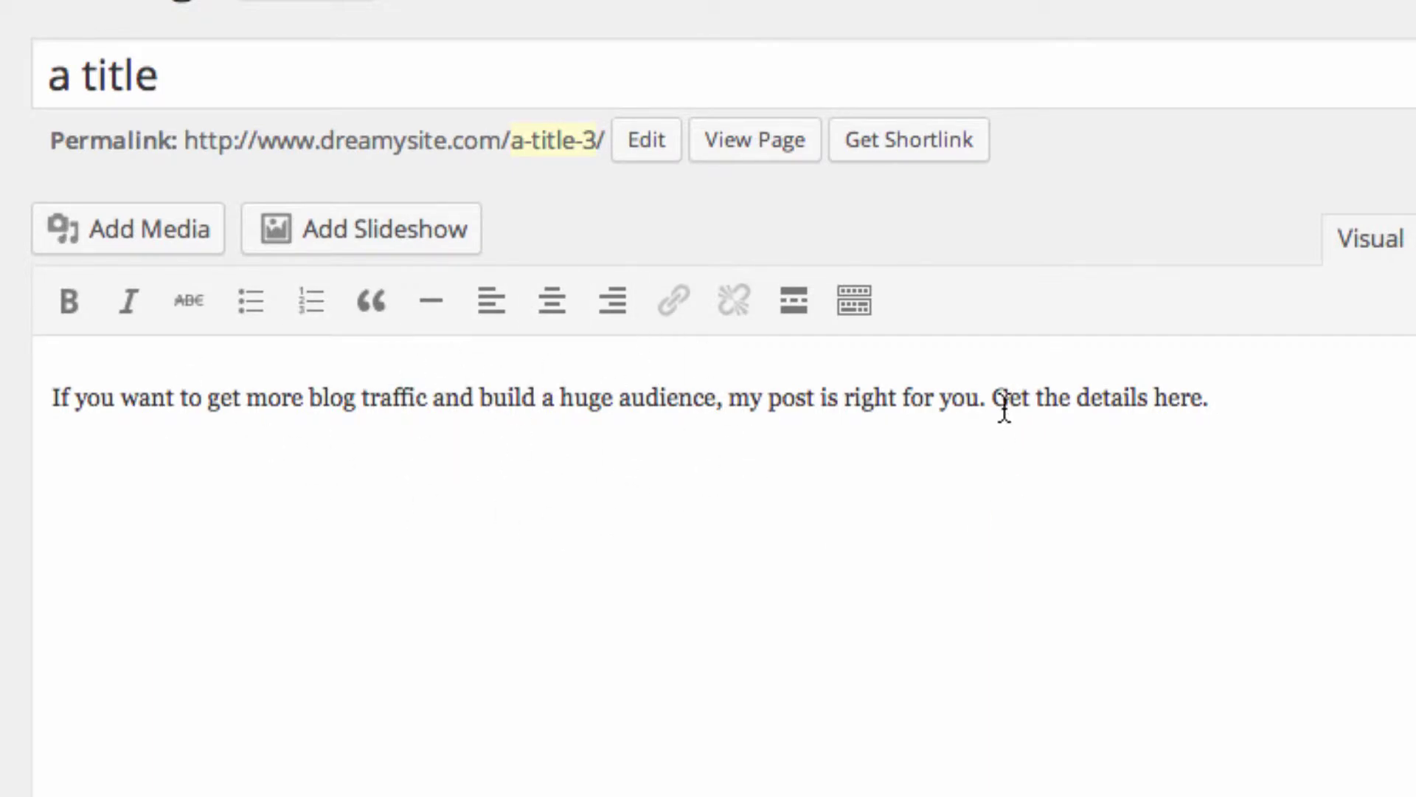
pyautogui.moveTo(993, 404); pyautogui.dragTo(1207, 396)
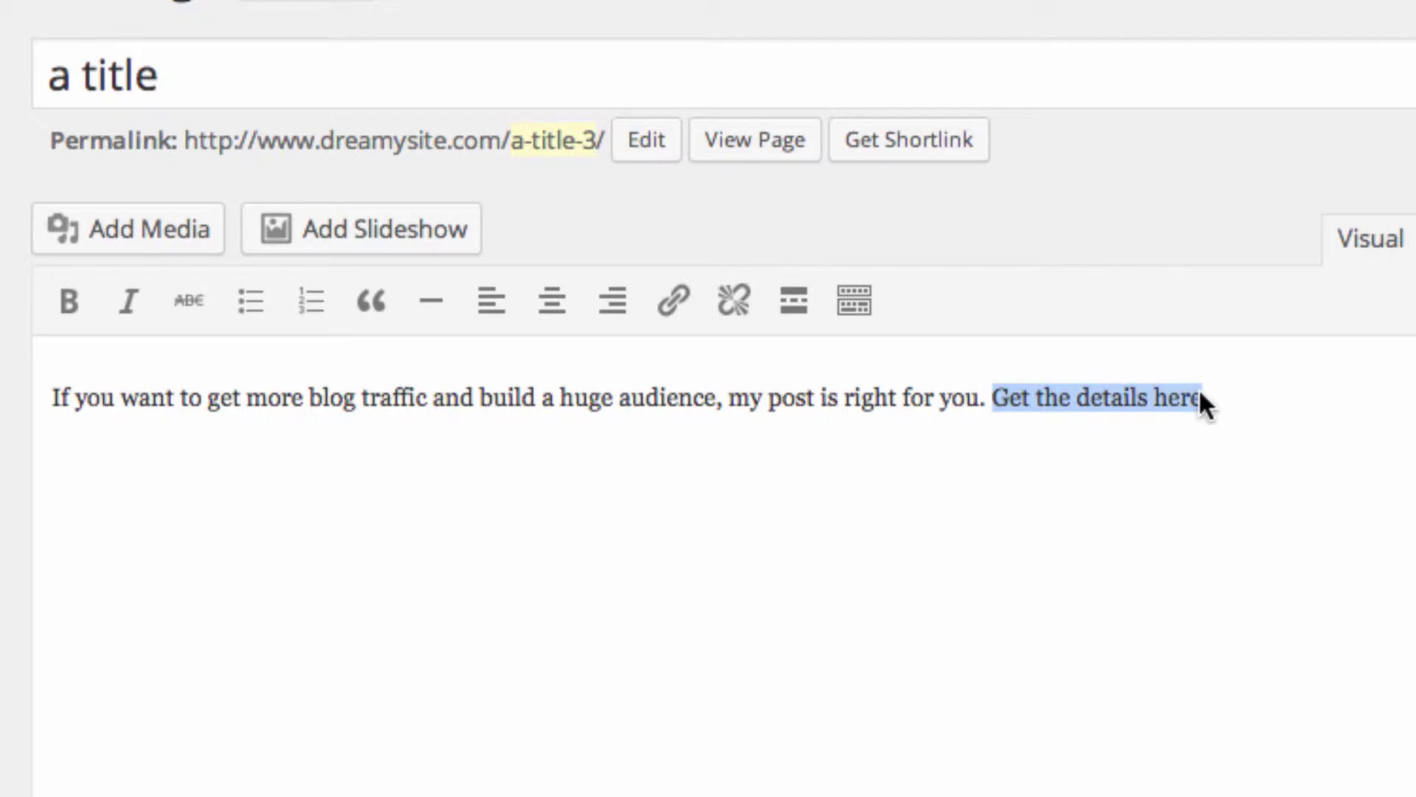
# Step: Link 'Get the details here' to the DearBlogger article, titled 'a title', opening in a new tab
pyautogui.click(674, 306)
pyautogui.write('http://www.dearblogger.org/get-more-blog-traffic')
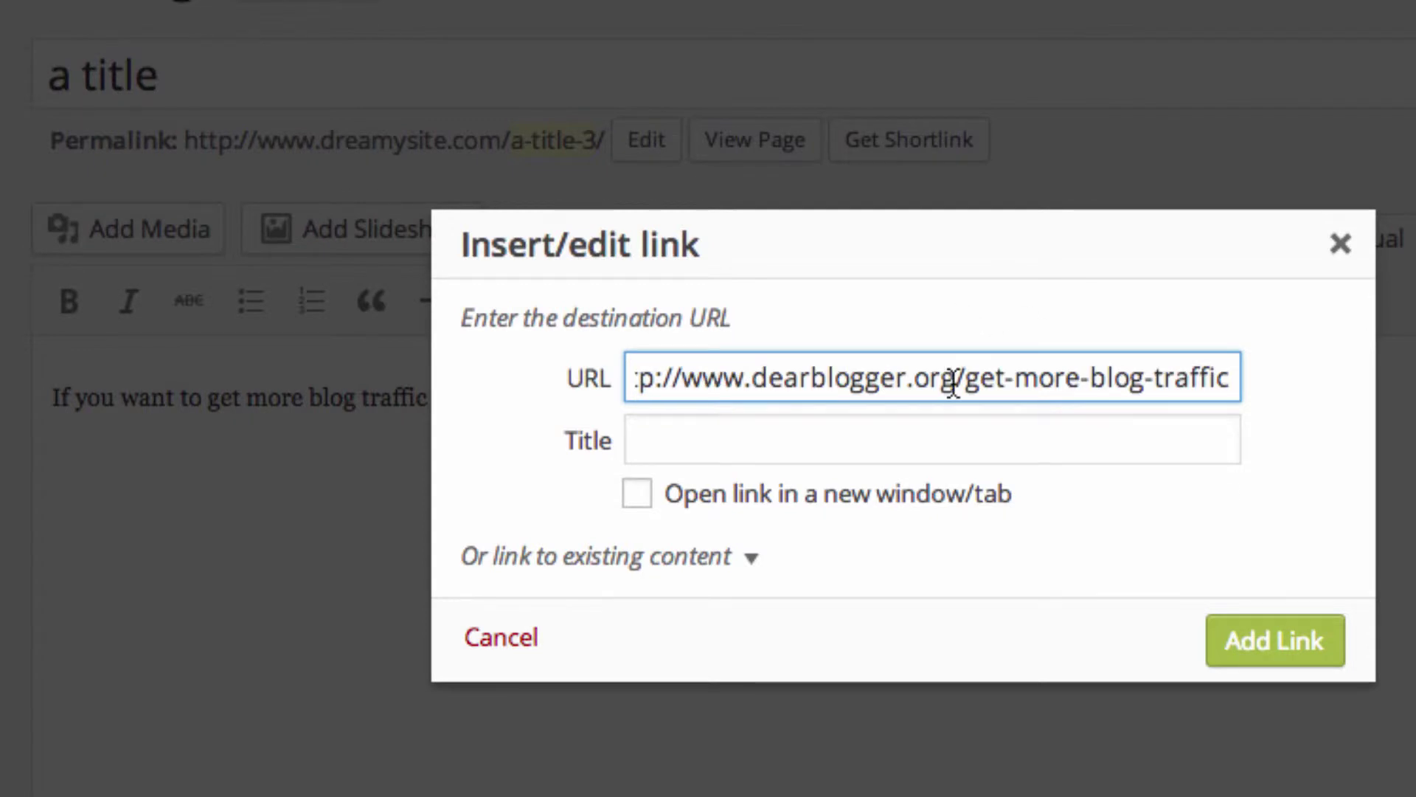
pyautogui.click(828, 440)
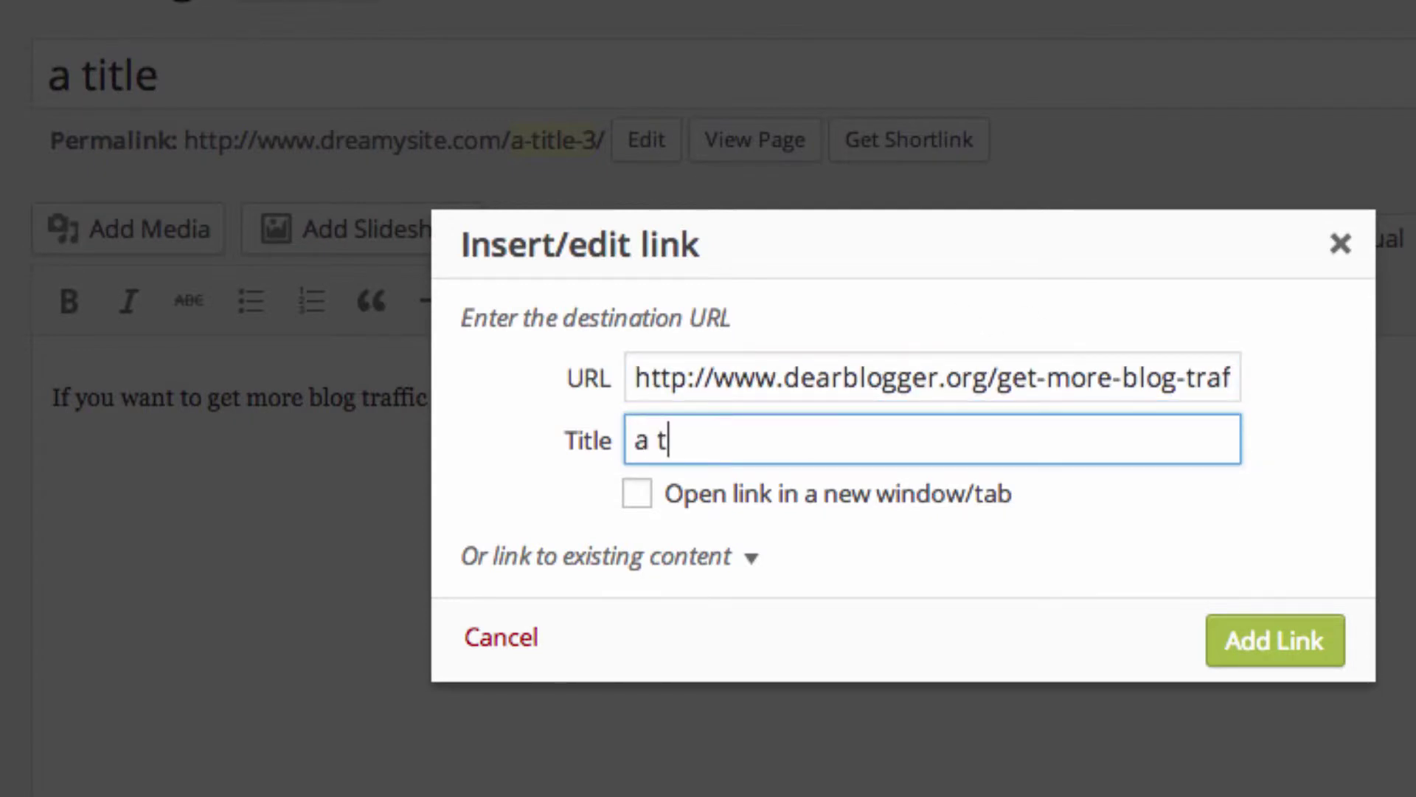
pyautogui.write('itle')
pyautogui.click(651, 500)
pyautogui.click(1274, 640)
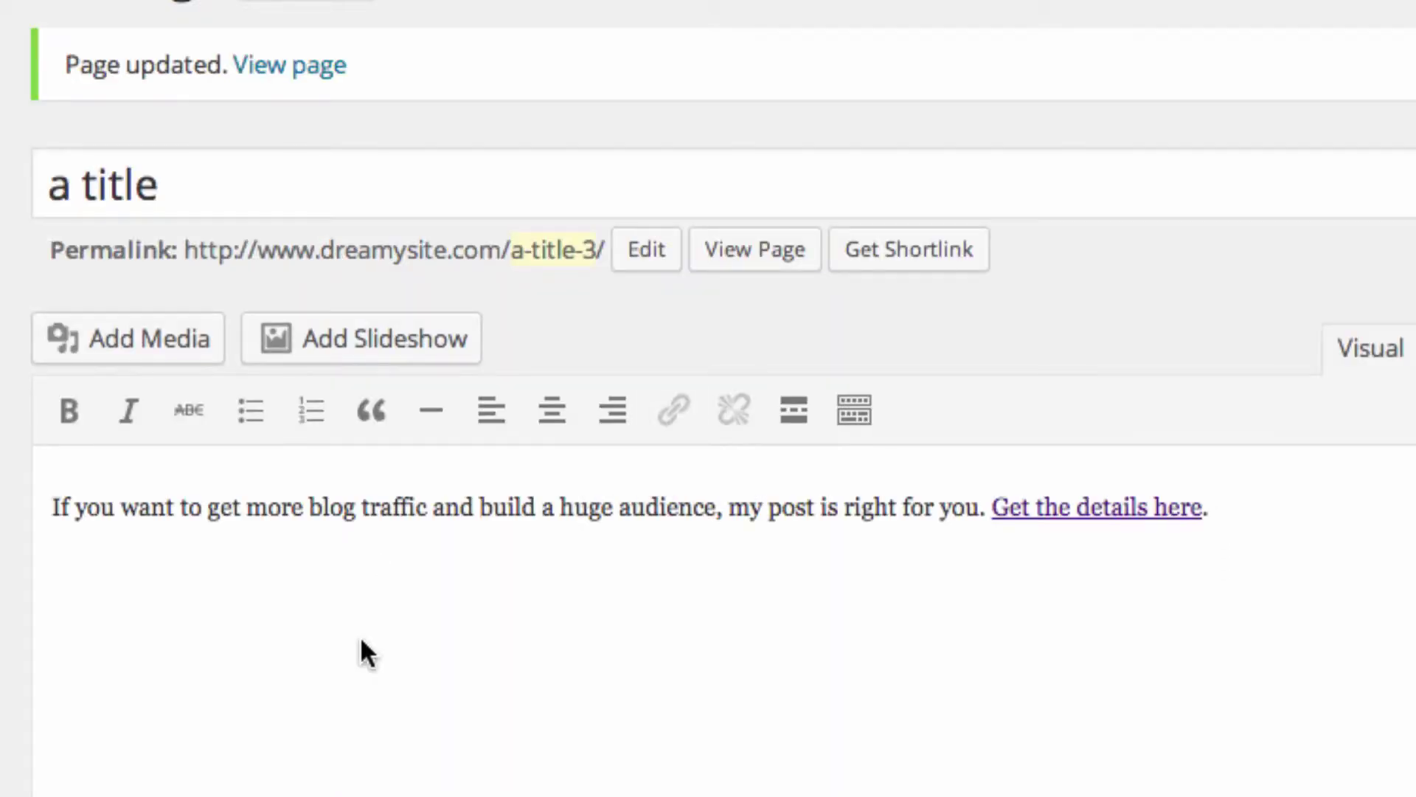
# Step: Select the whole paragraph ending in the 'Get the details here' link
pyautogui.click(1260, 504)
pyautogui.moveTo(1260, 512); pyautogui.dragTo(39, 511)
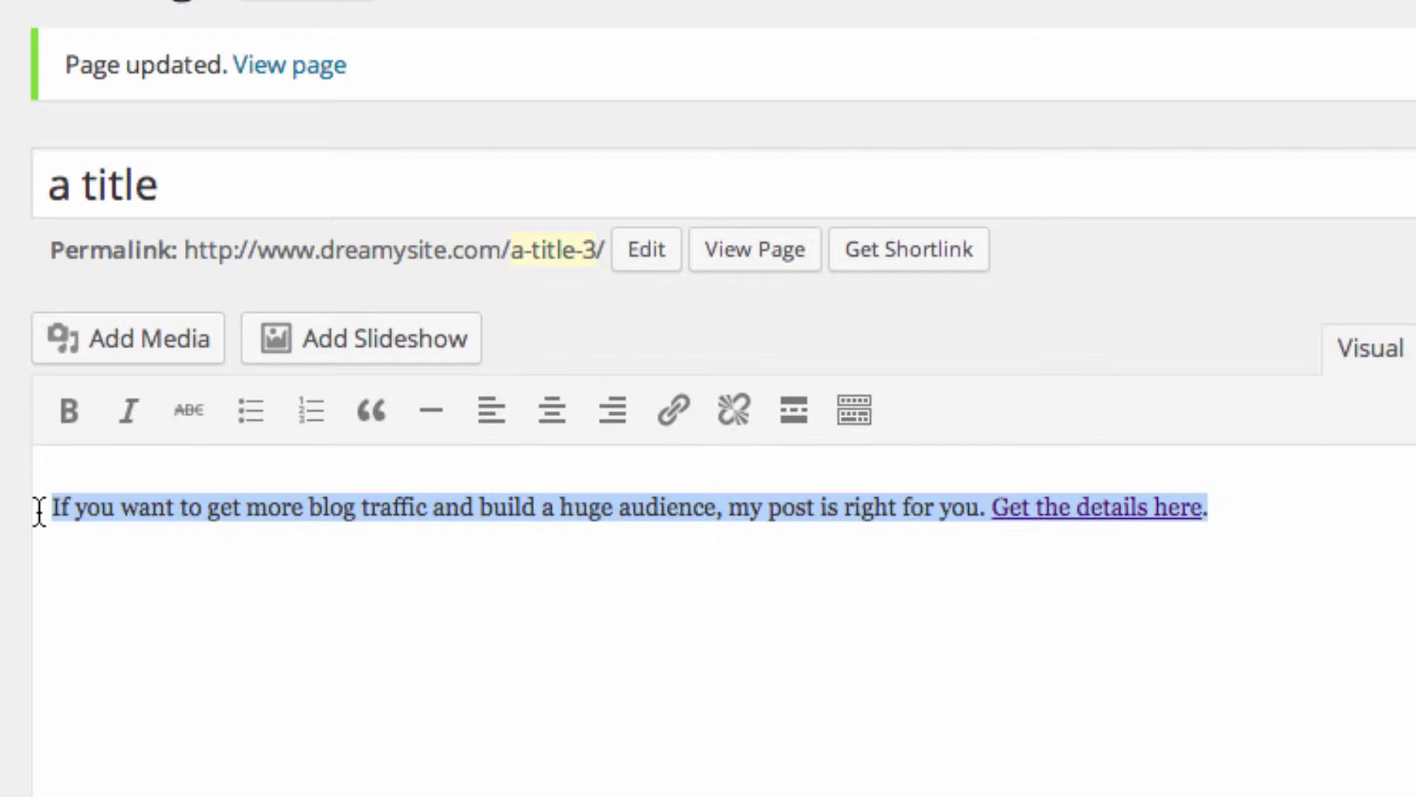
# Step: Delete the paragraph and type 'Back when I wrote about how to get more blog traffic, I created quite the buzz.'
pyautogui.press('BackSpace')
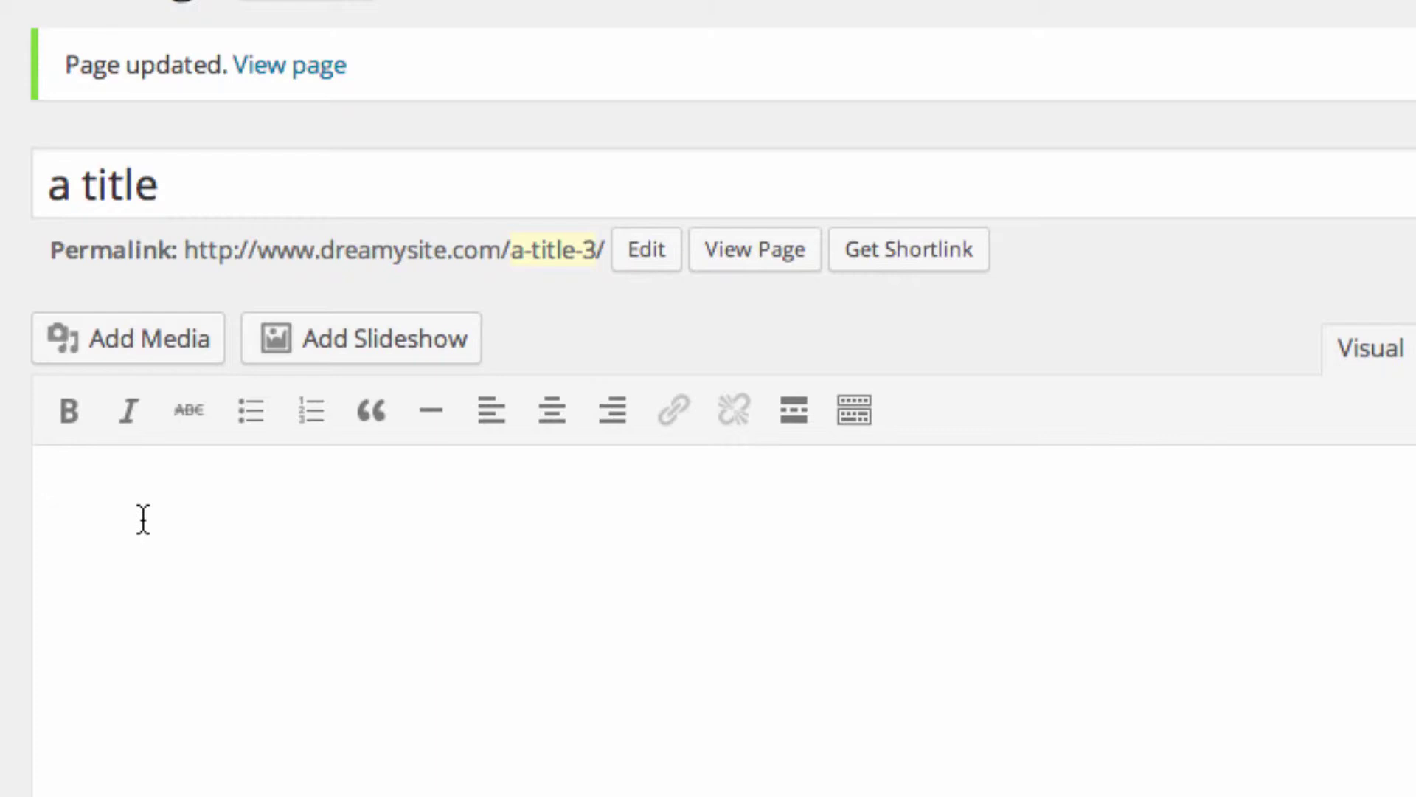
pyautogui.write('Back when I wro')
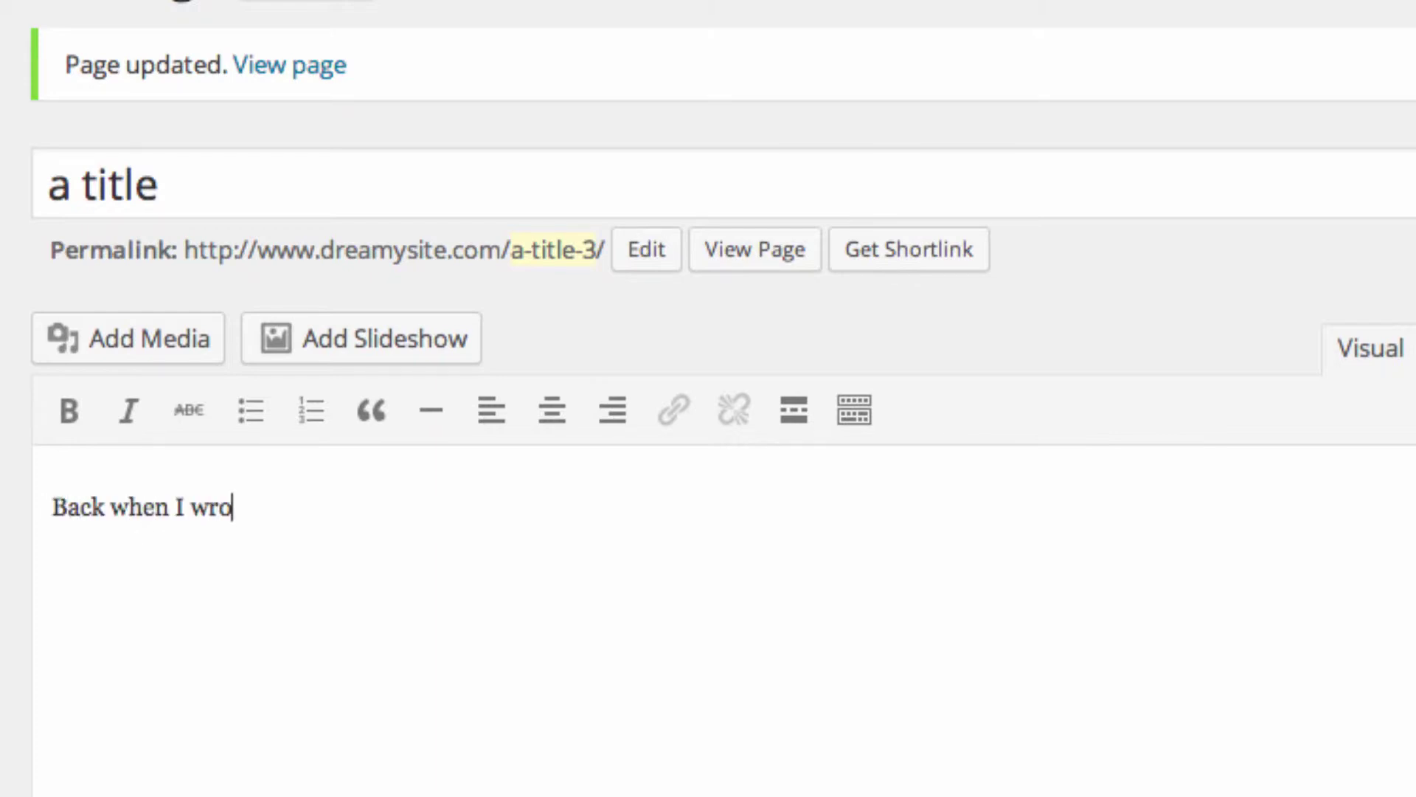
pyautogui.write('te about how to get more blog traffic, I created quite the buzz.')
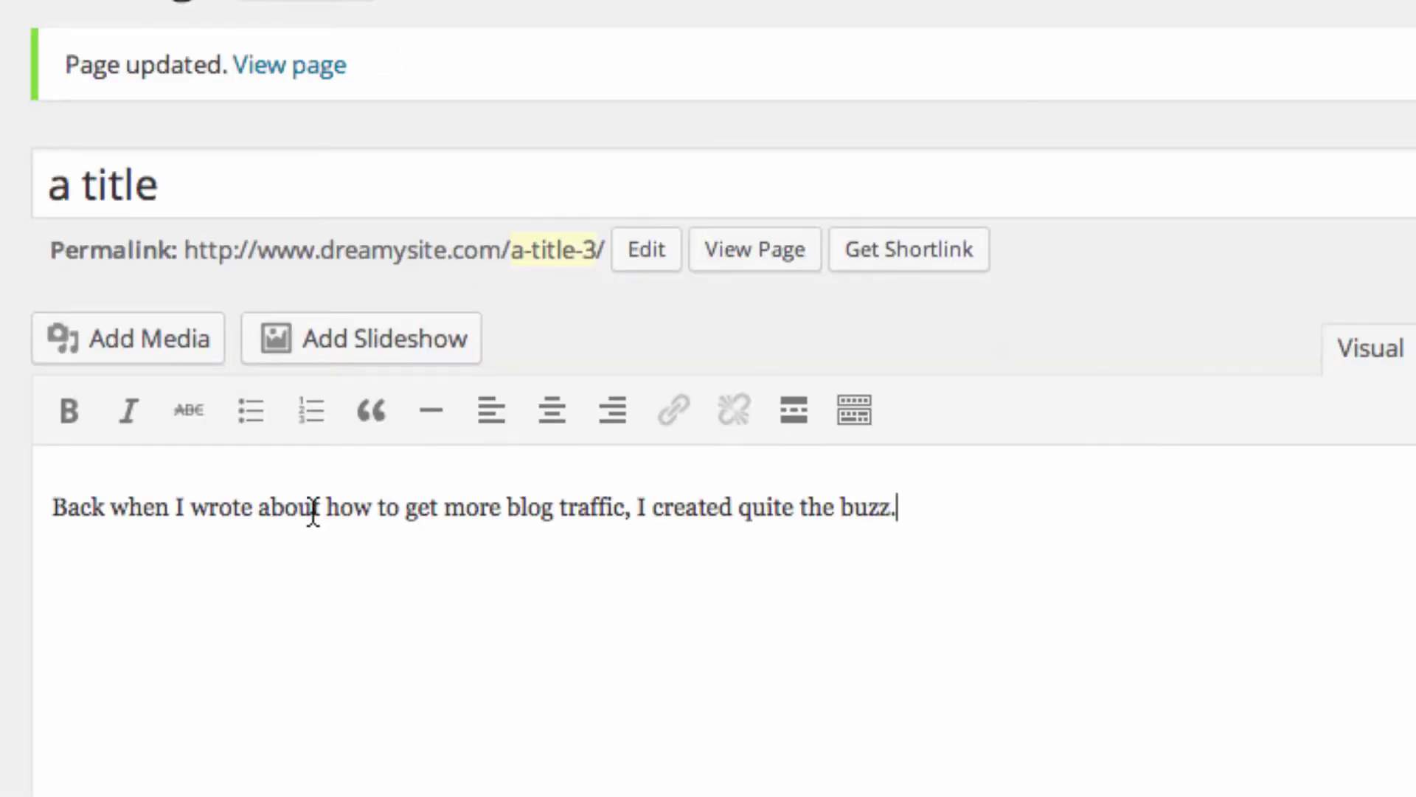
# Step: Link 'how to get more blog traffic' to the DearBlogger article, same title, opening in a new tab
pyautogui.moveTo(329, 509); pyautogui.dragTo(627, 510)
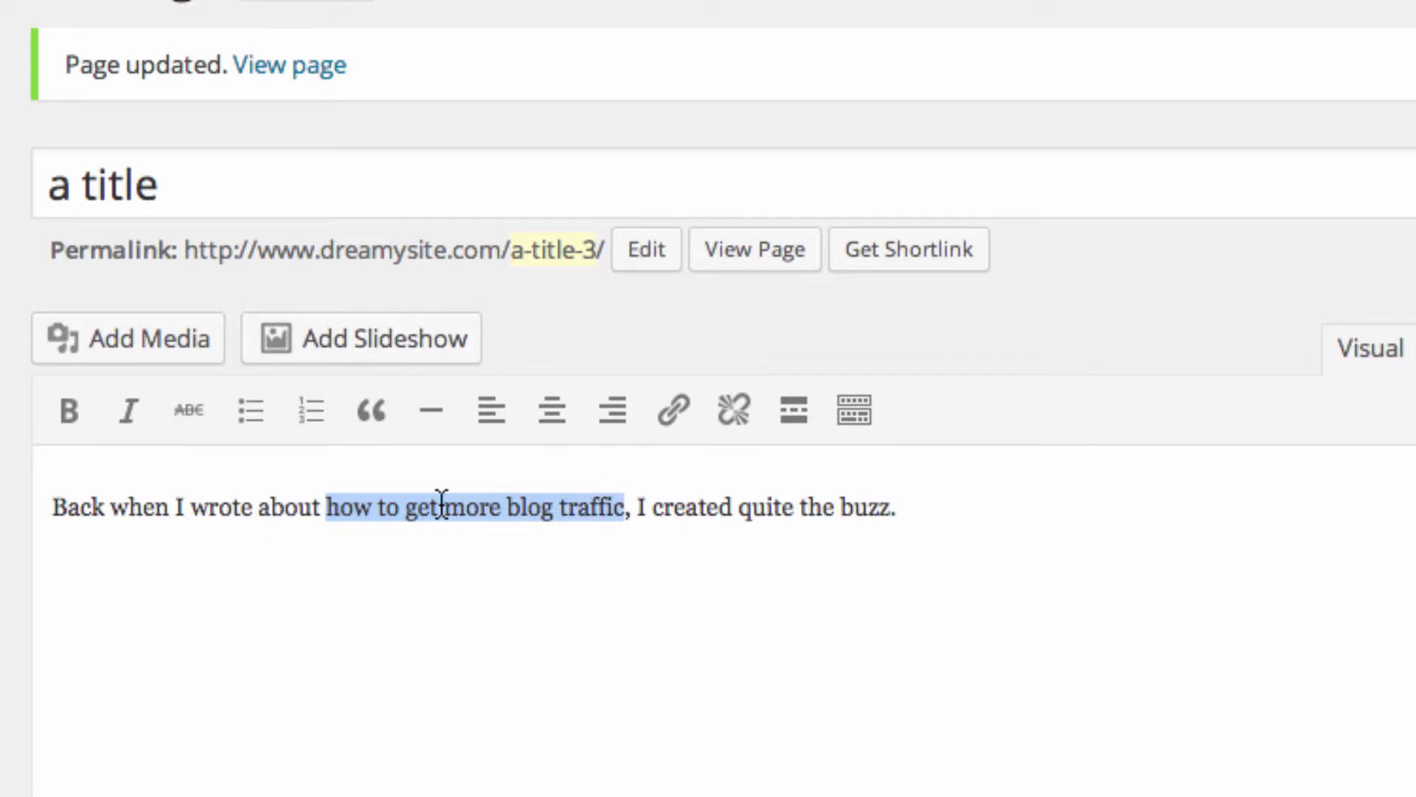
pyautogui.click(673, 411)
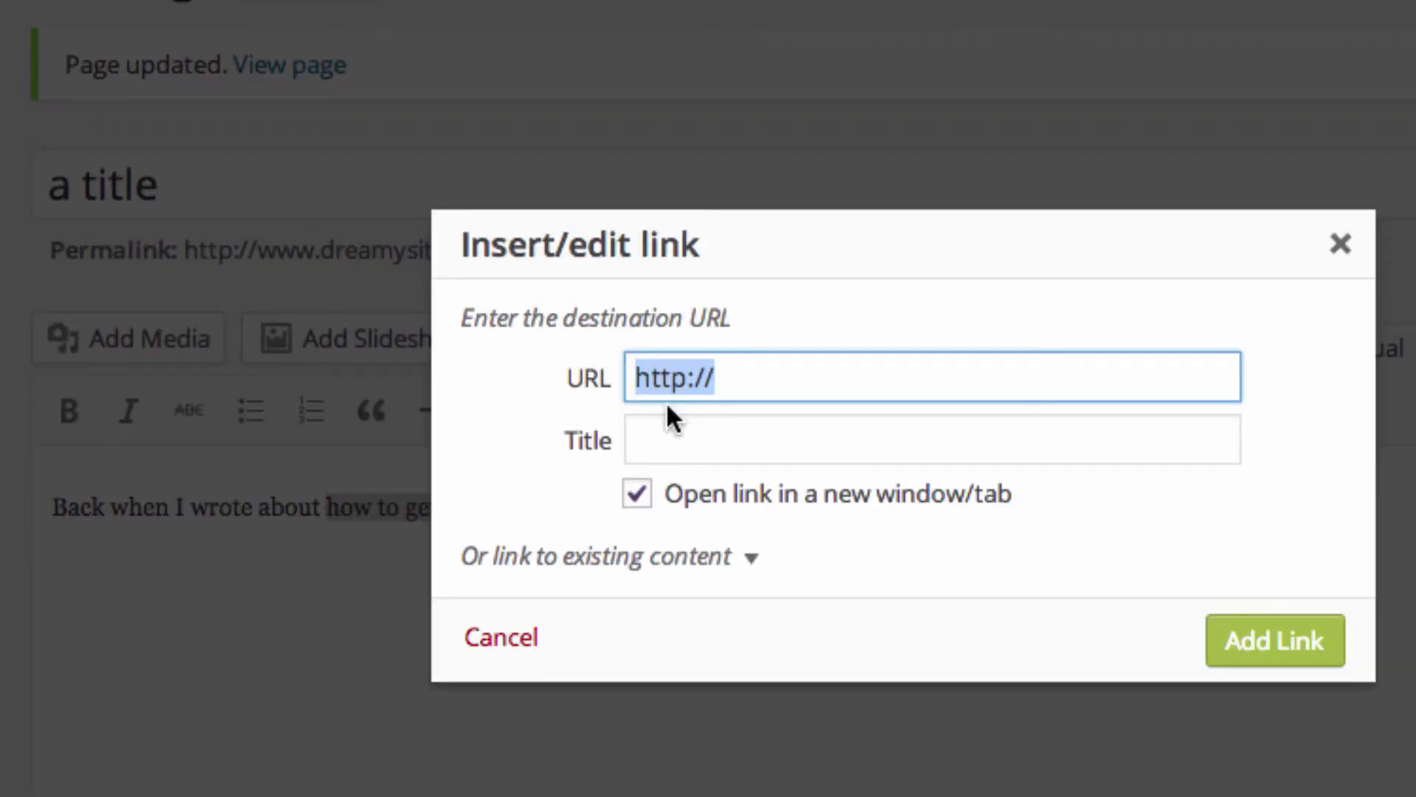
pyautogui.write('http://www.dearblogger.org/get-more-blog-traffic')
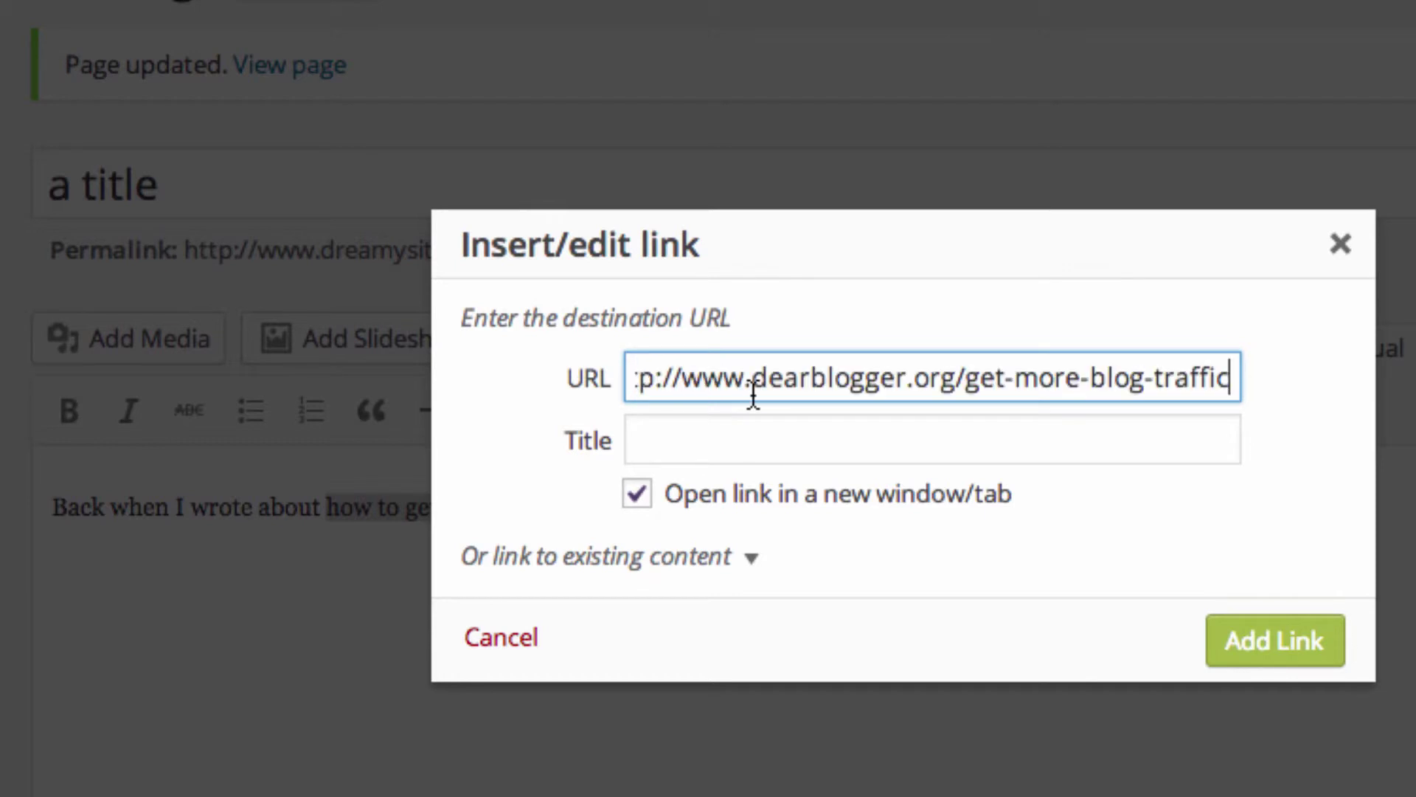
pyautogui.click(808, 446)
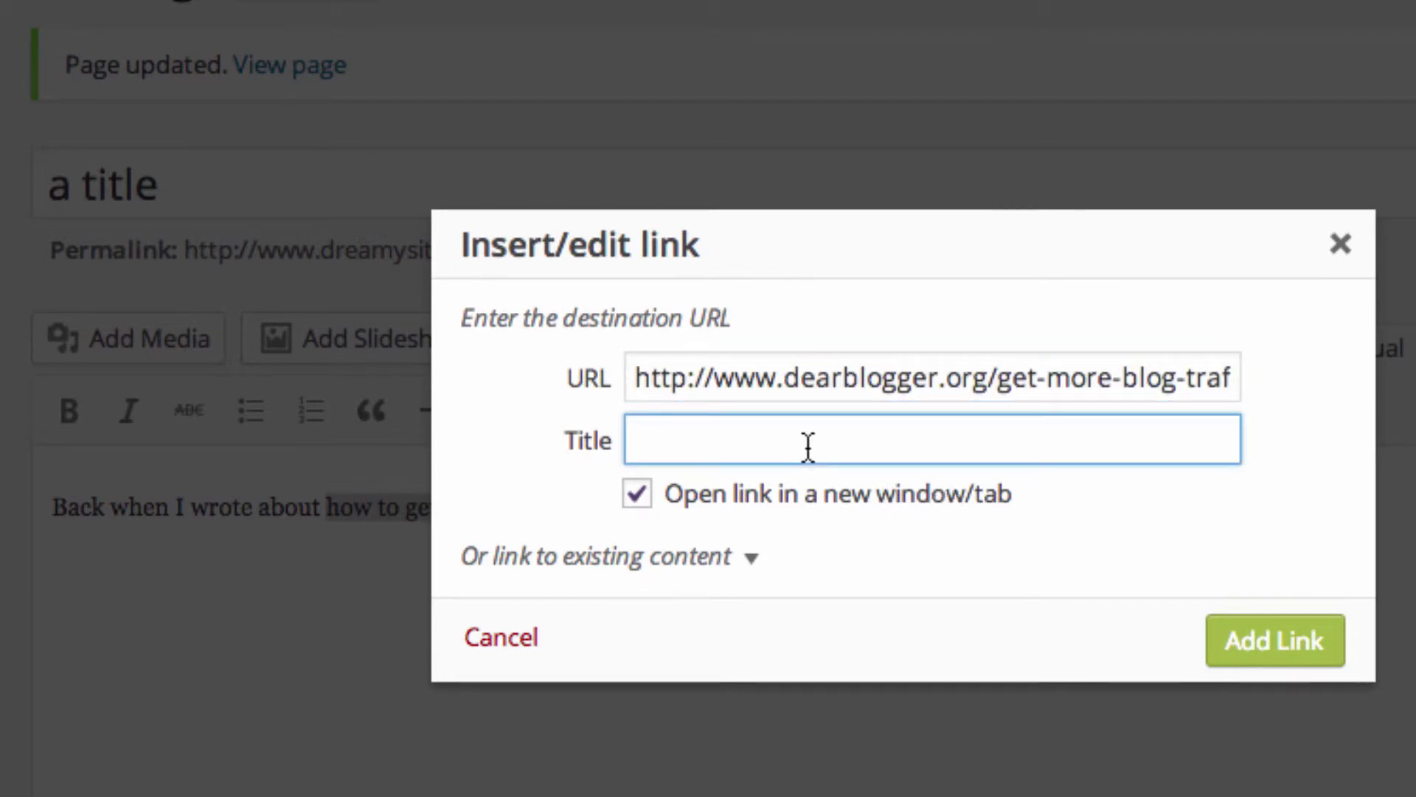
pyautogui.write('how to get more blog traffic')
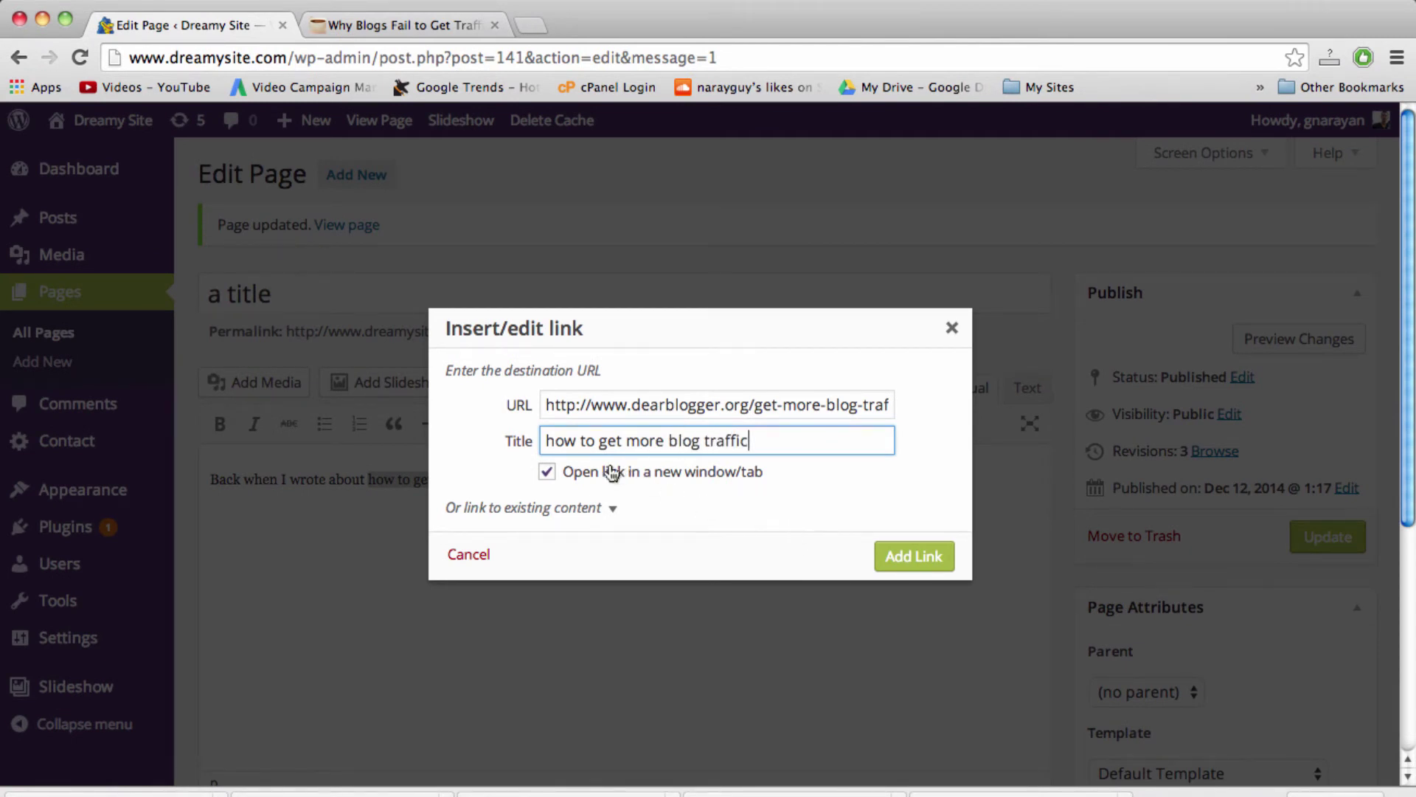
pyautogui.doubleClick(546, 471)
pyautogui.click(924, 559)
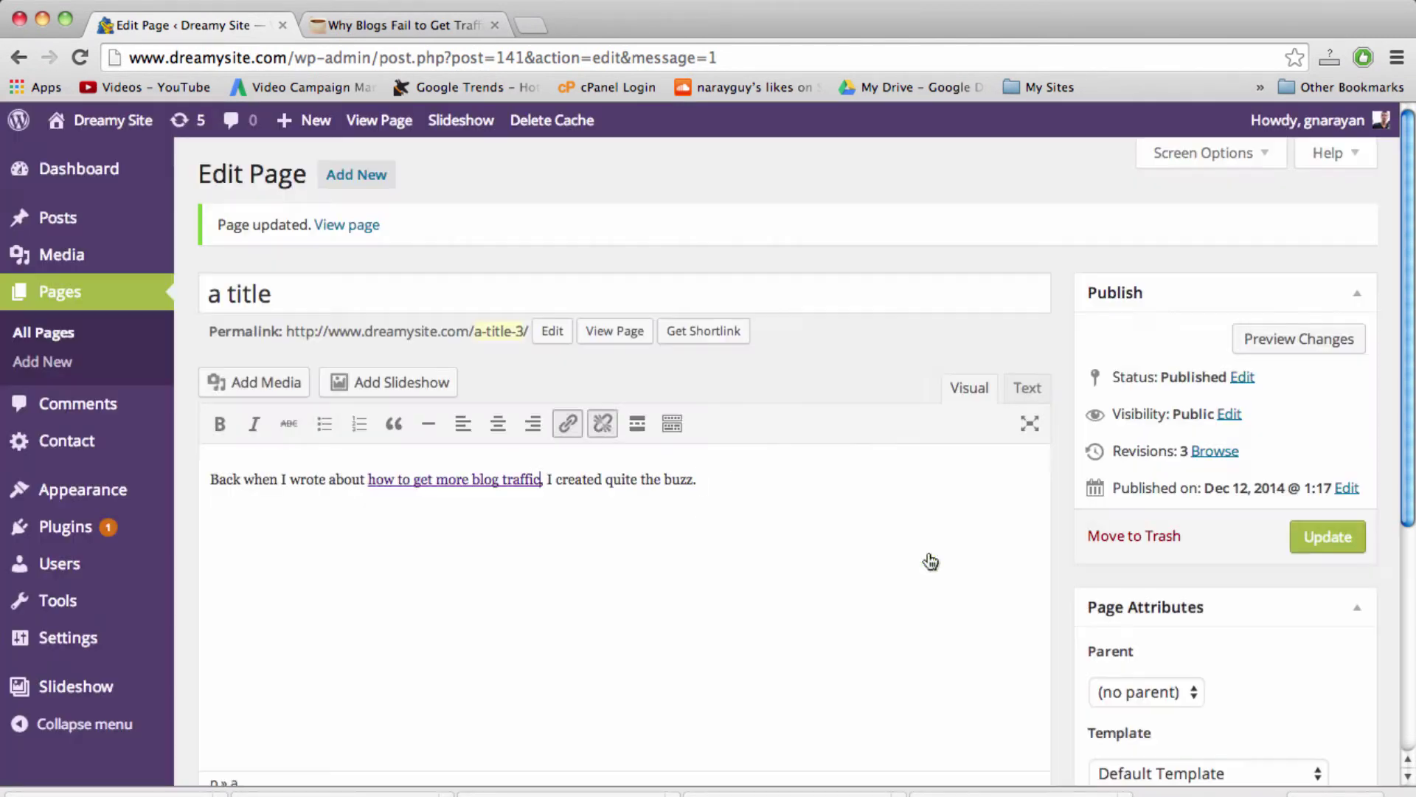
# Step: Save the page changes to 'a title' with its linked sentence
pyautogui.click(1356, 542)
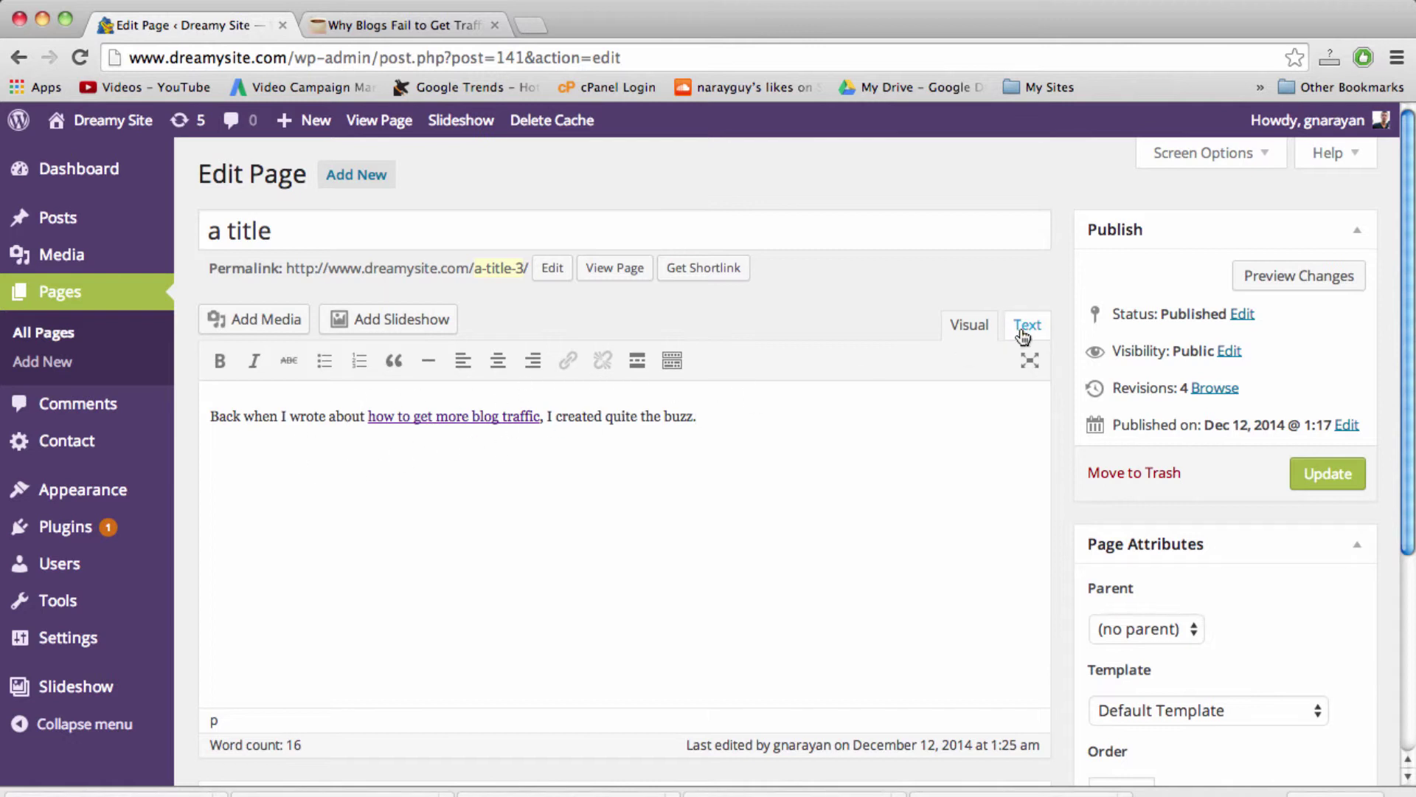
# Step: Switch to the raw HTML and inspect the link's title and target="_blank" attributes
pyautogui.click(1019, 325)
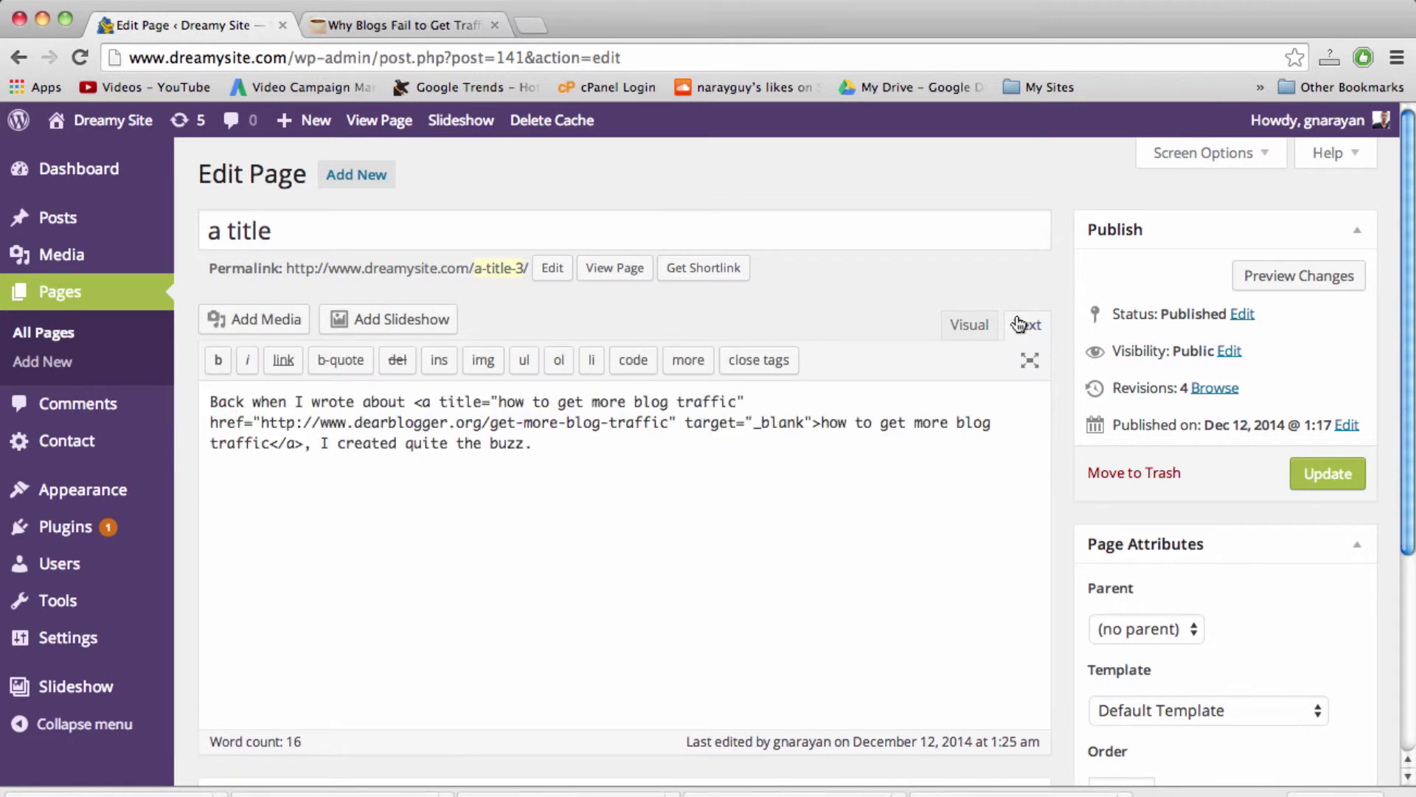
pyautogui.click(606, 442)
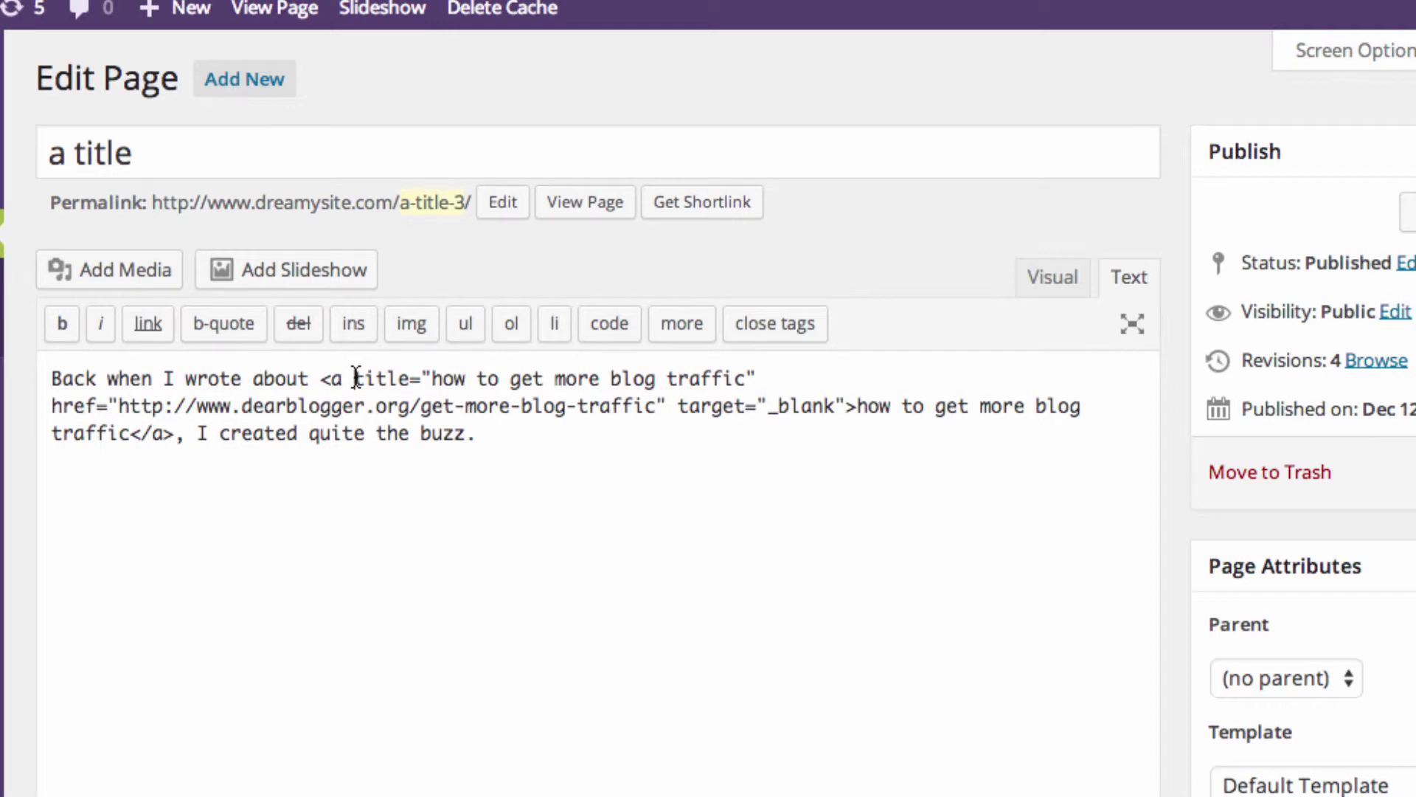
pyautogui.moveTo(354, 379); pyautogui.dragTo(762, 378)
pyautogui.click(702, 441)
pyautogui.moveTo(676, 406); pyautogui.dragTo(845, 405)
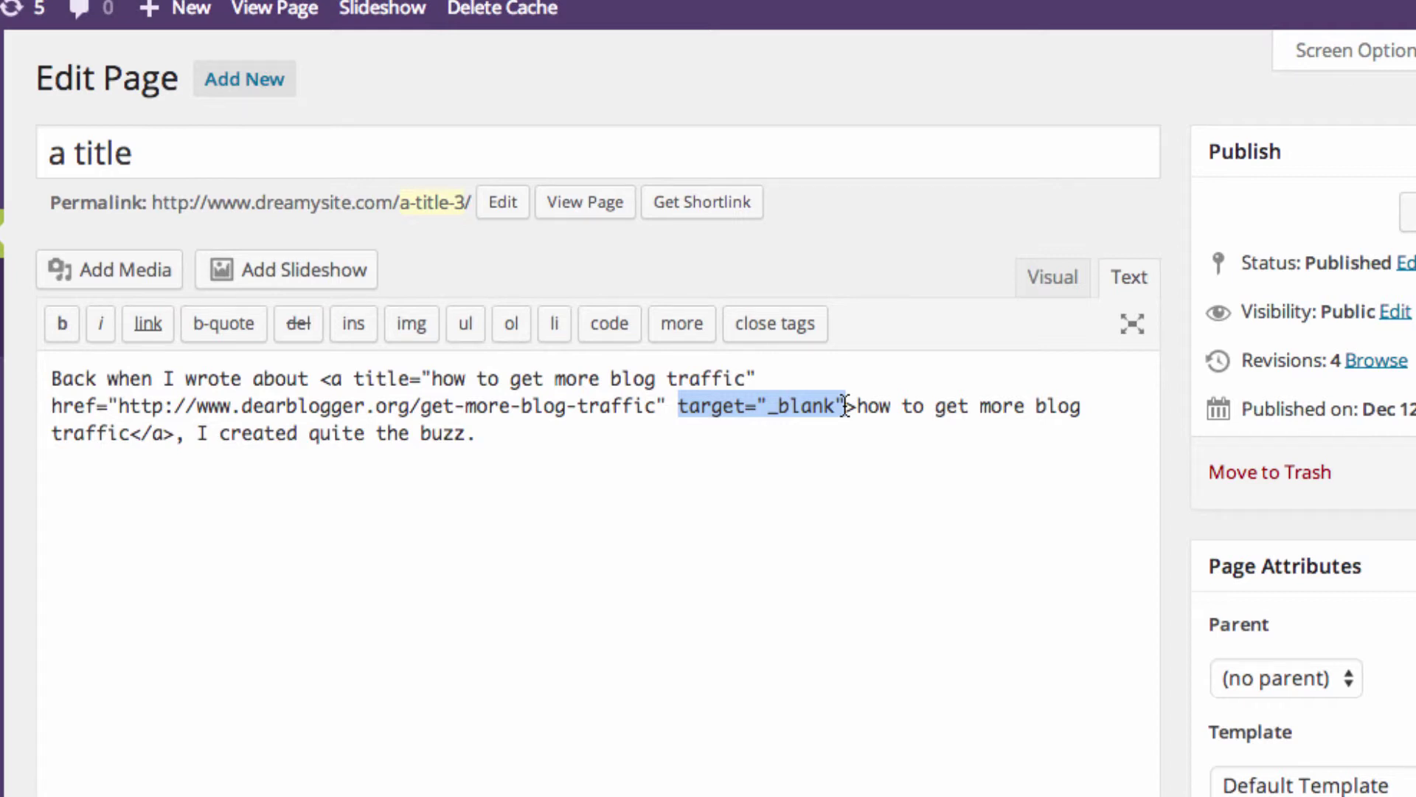
pyautogui.click(701, 440)
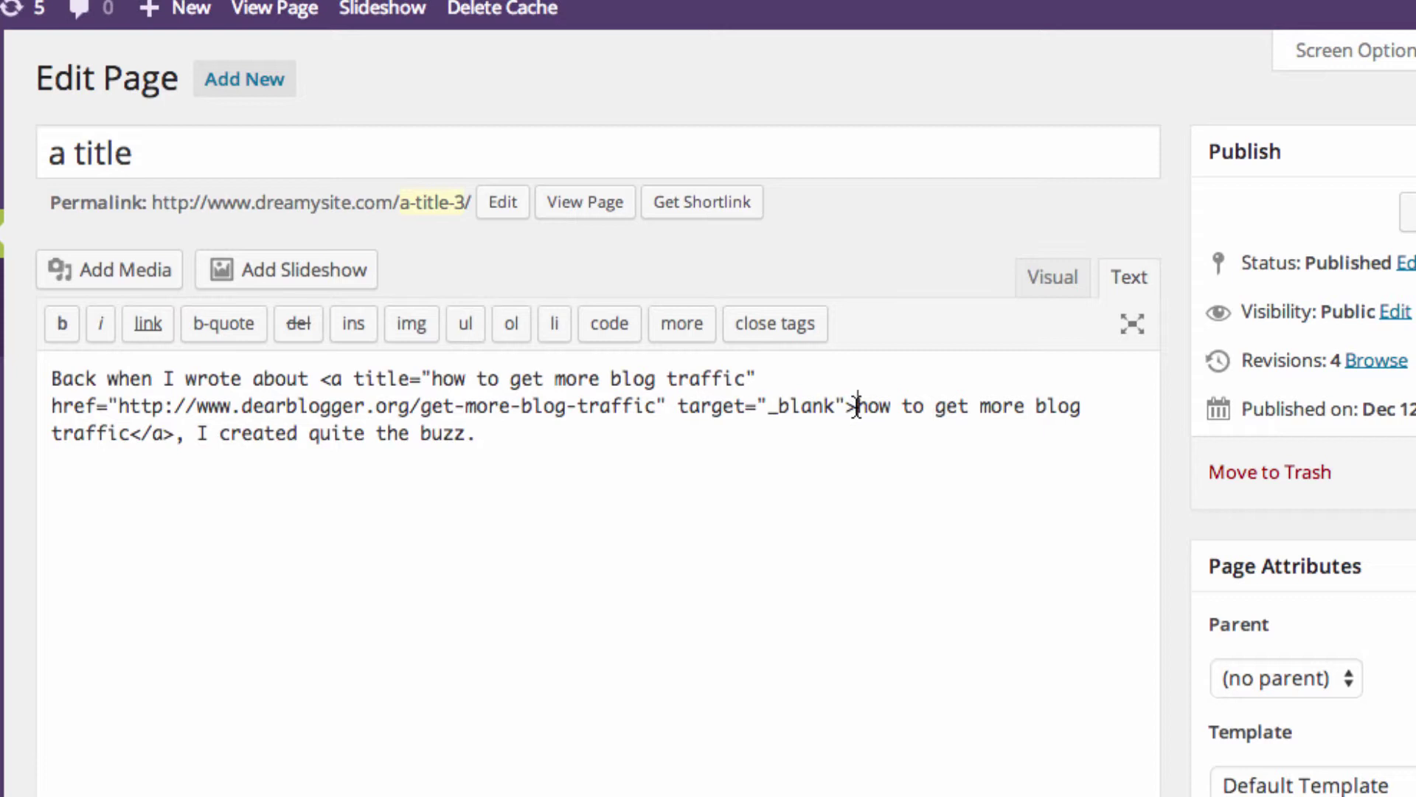
# Step: Replace the anchor text 'how to get more blog traffic' with 'changing the text!'
pyautogui.moveTo(857, 406); pyautogui.dragTo(848, 412)
pyautogui.click(849, 411)
pyautogui.moveTo(129, 433); pyautogui.dragTo(853, 408)
pyautogui.press('BackSpace')
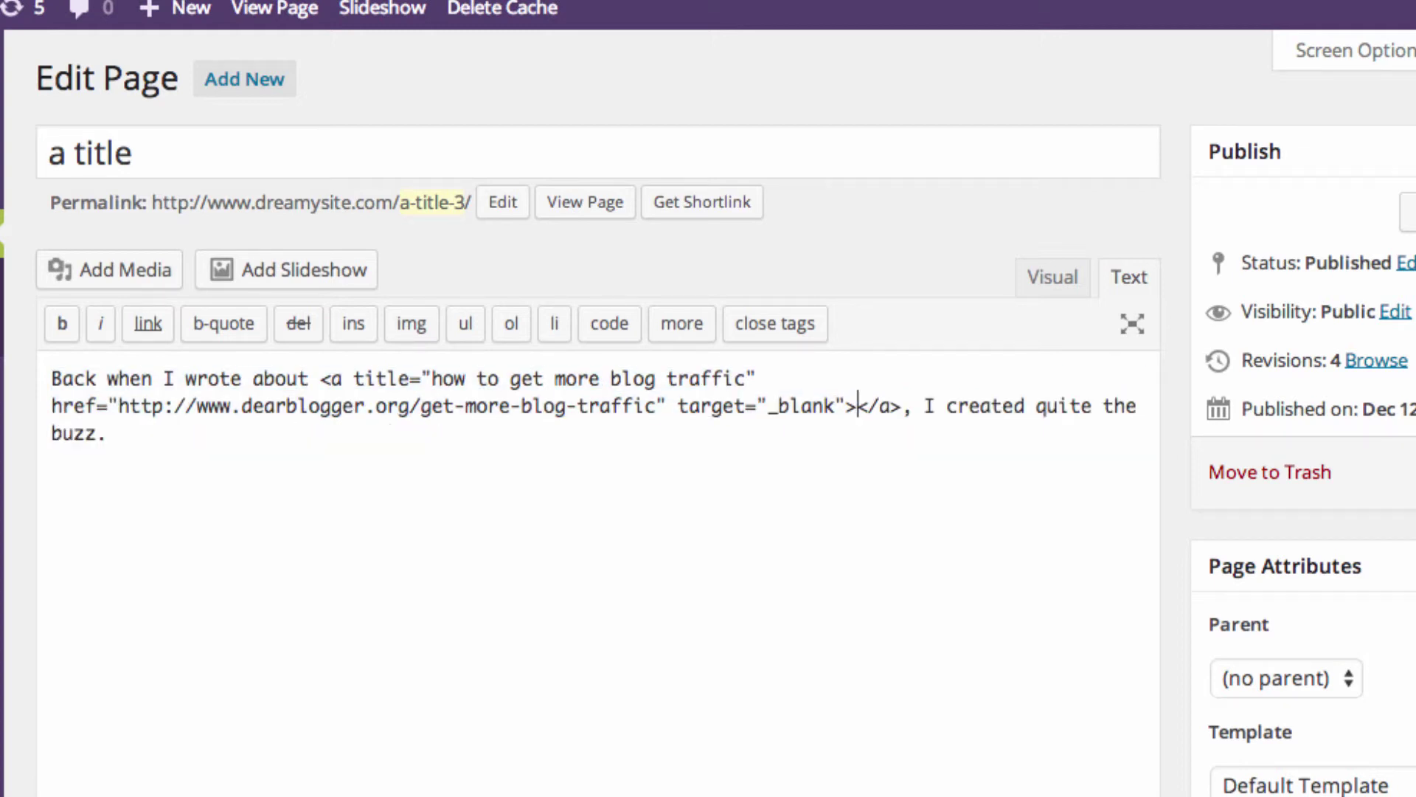
pyautogui.write('changing the text!')
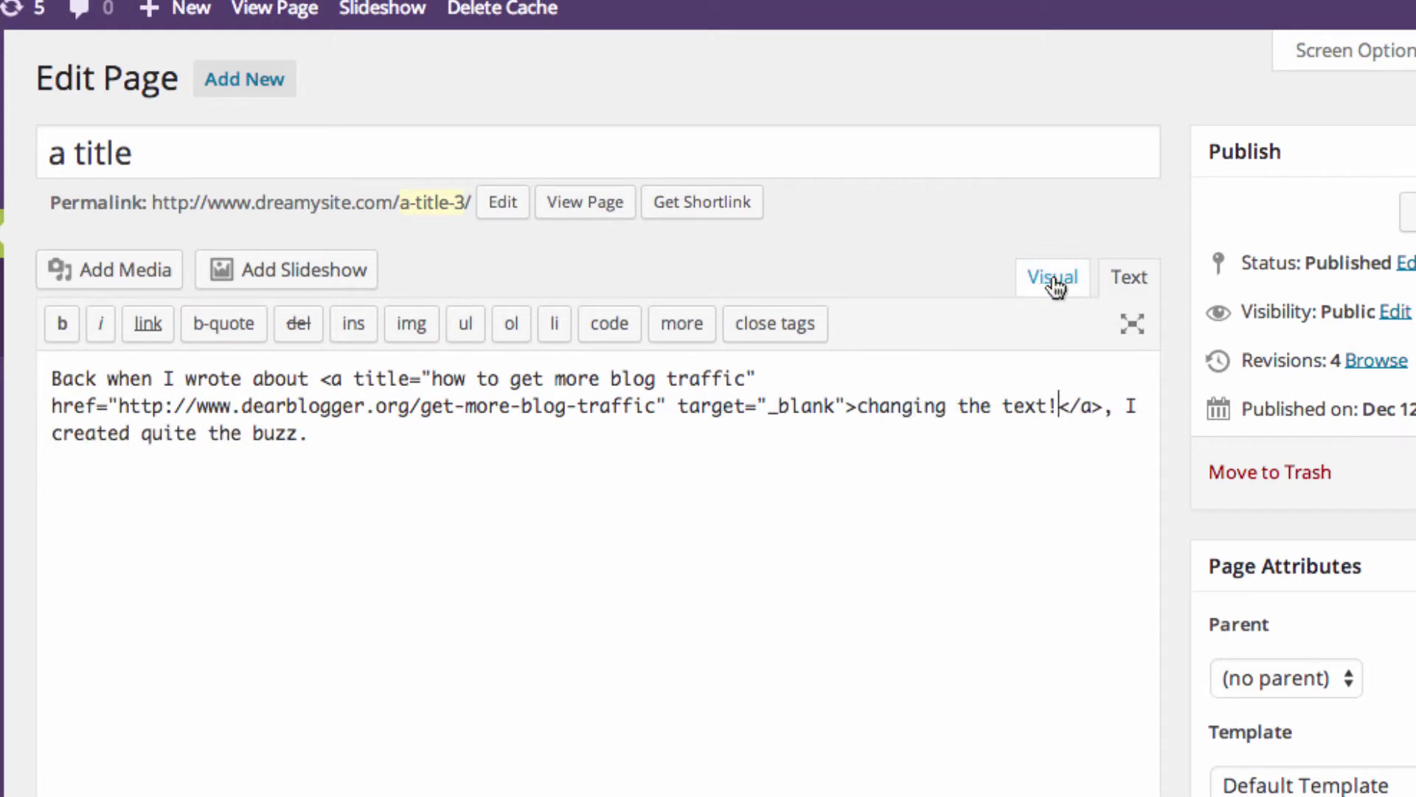
# Step: Preview the changed link visually, then select the link's title attribute in the HTML
pyautogui.click(1055, 283)
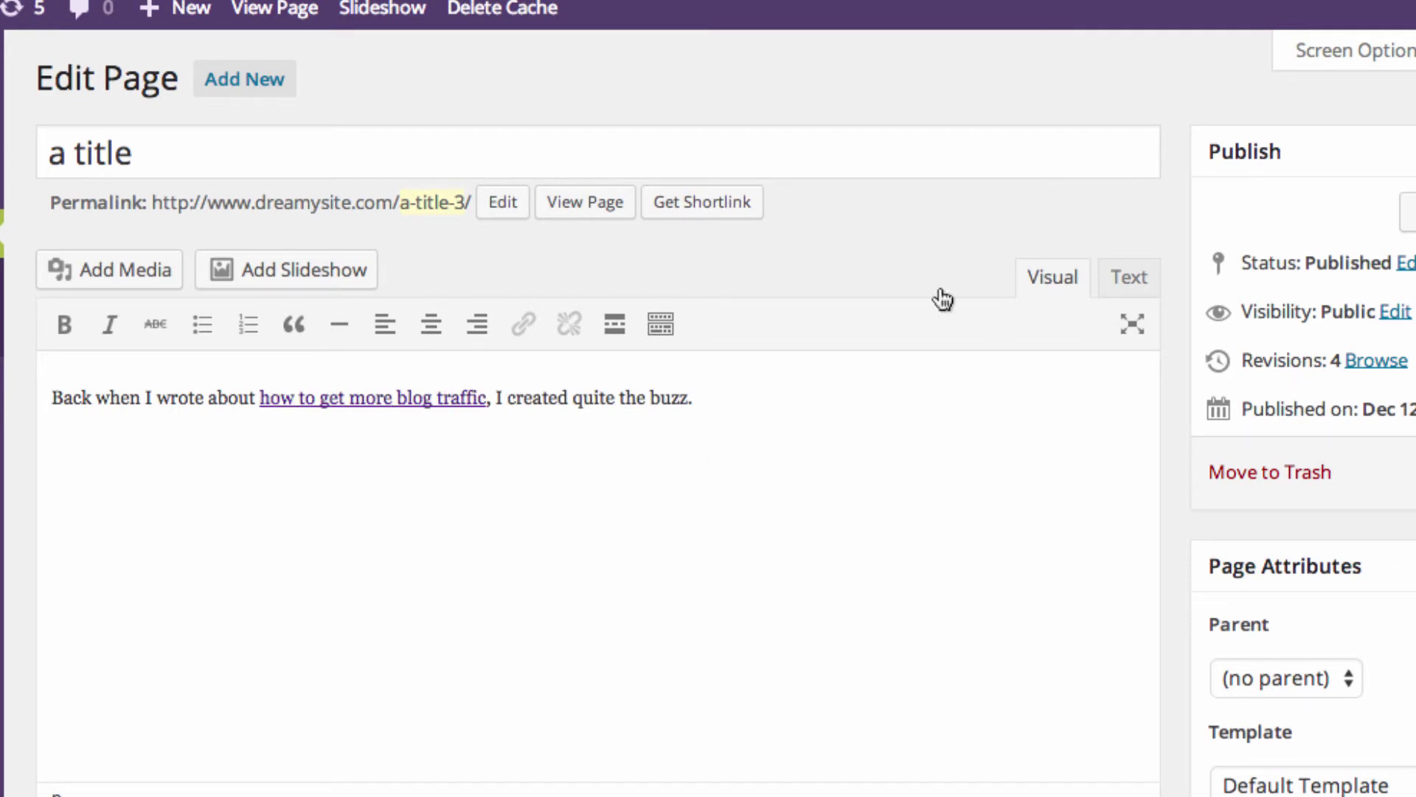
pyautogui.click(1142, 285)
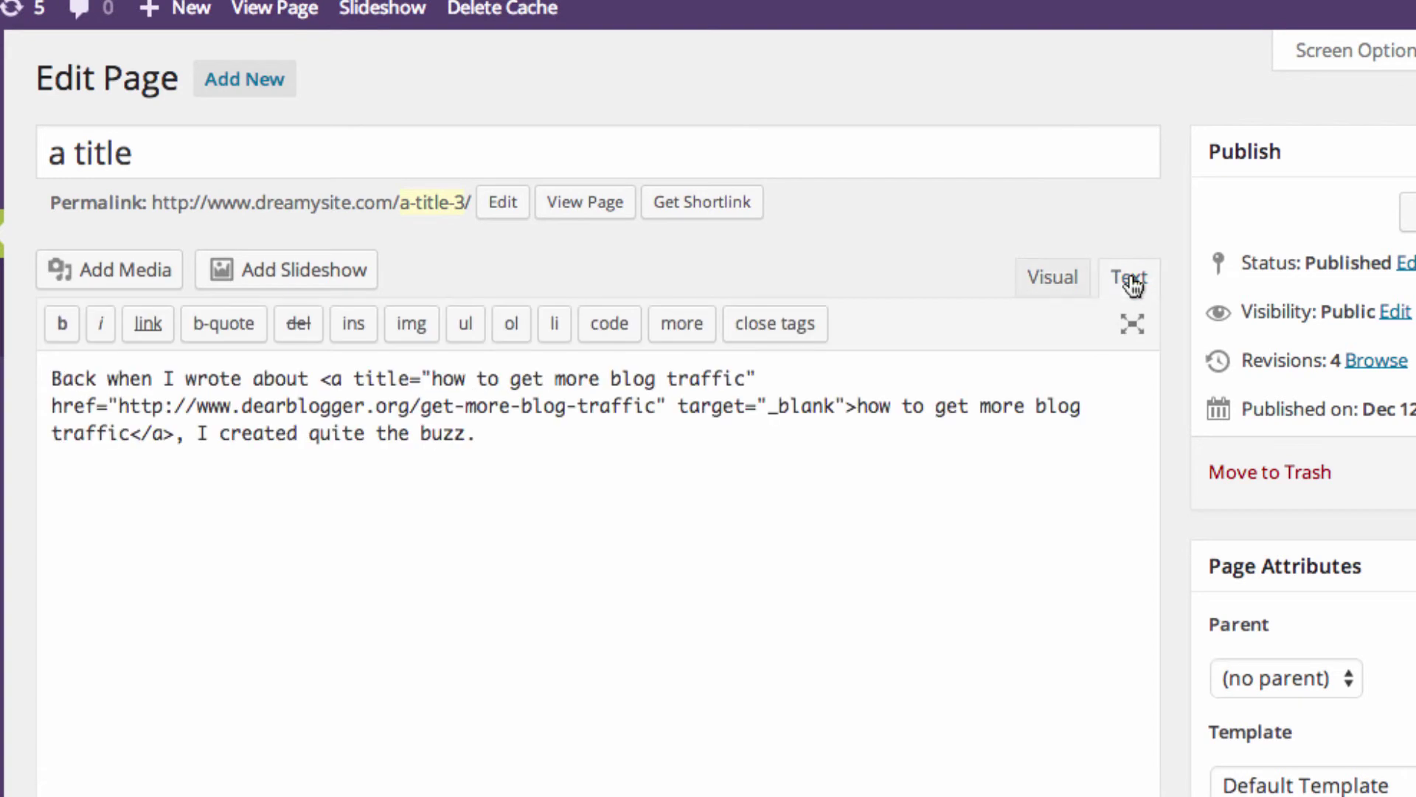
pyautogui.click(758, 379)
pyautogui.moveTo(770, 381); pyautogui.dragTo(352, 388)
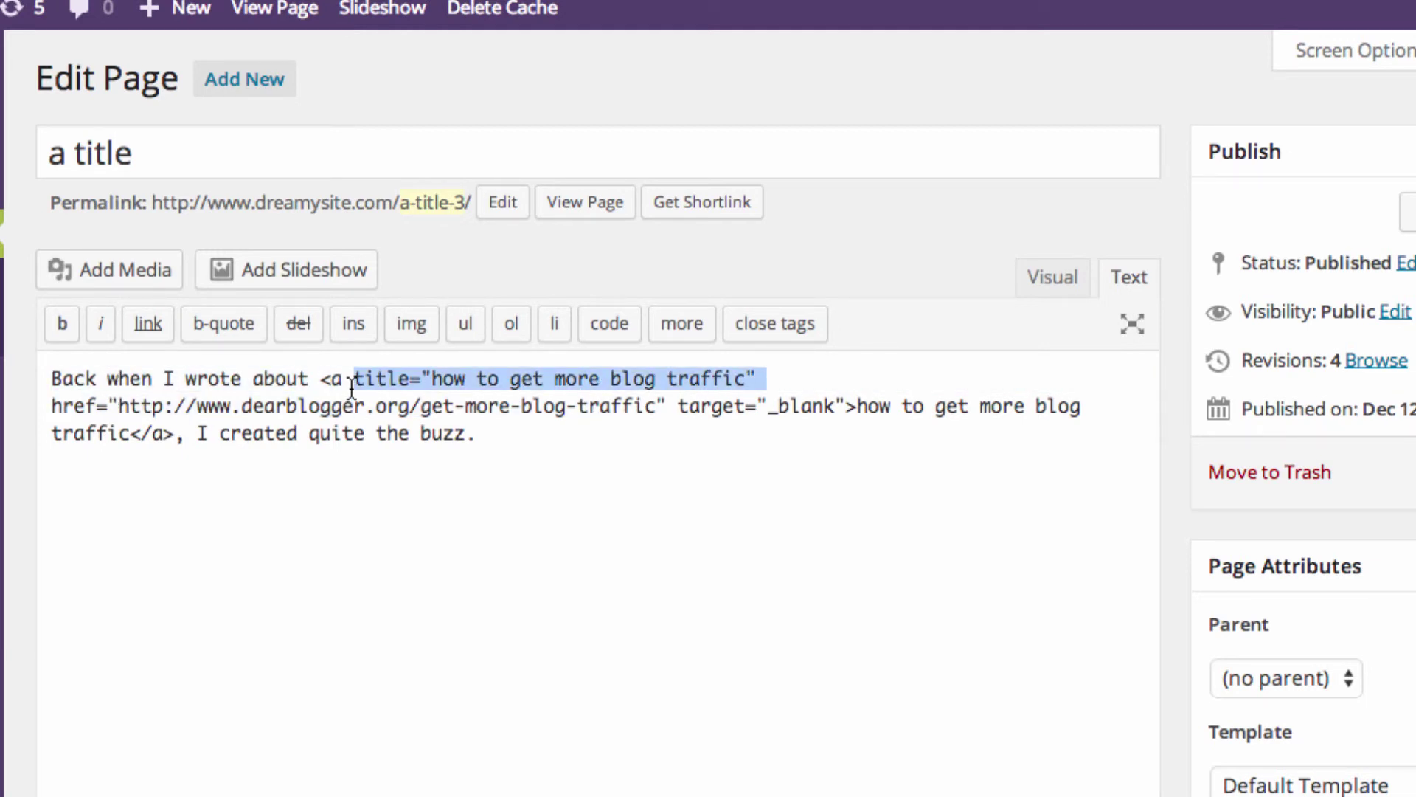
# Step: Replace the title attribute with style="color: pink;" and preview the pink link
pyautogui.press('BackSpace')
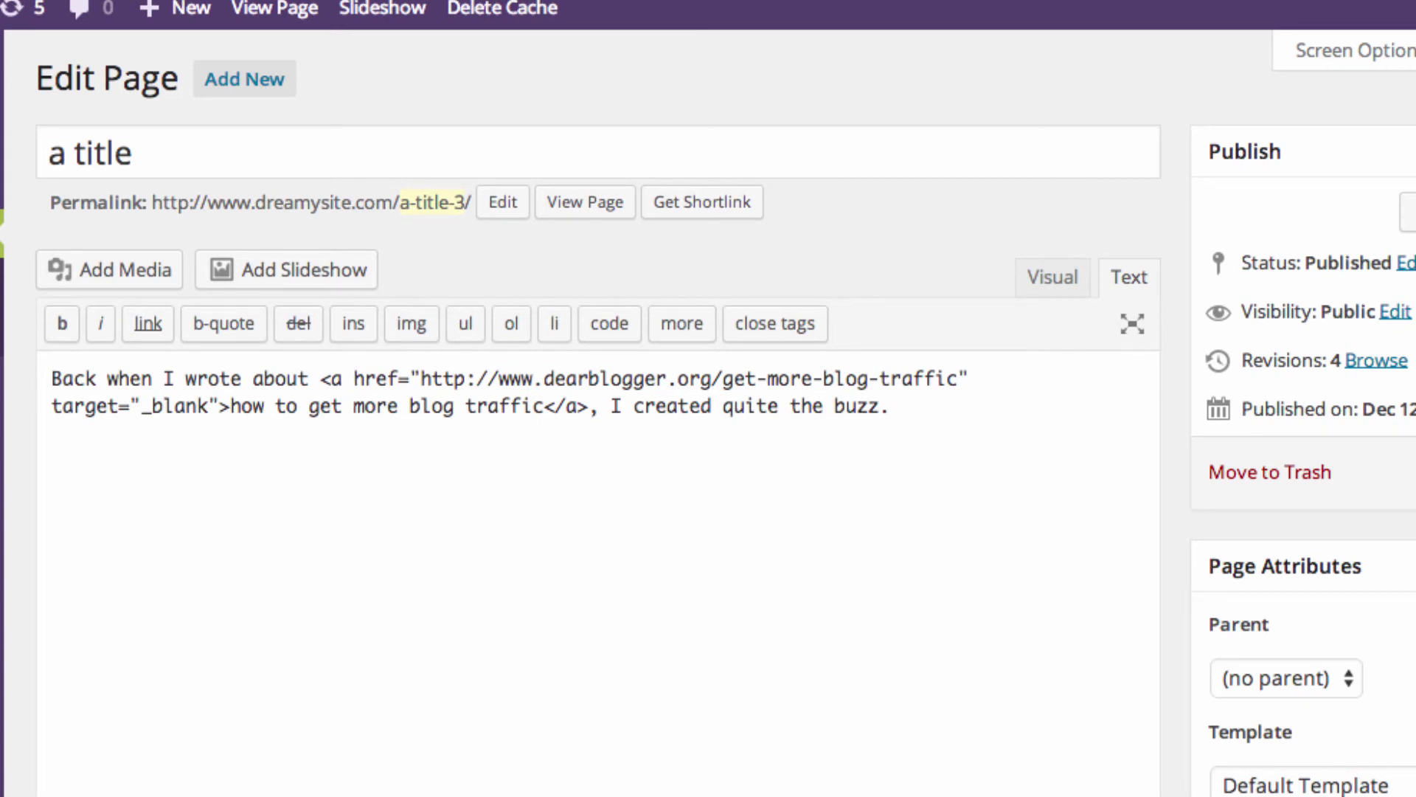
pyautogui.write('style')
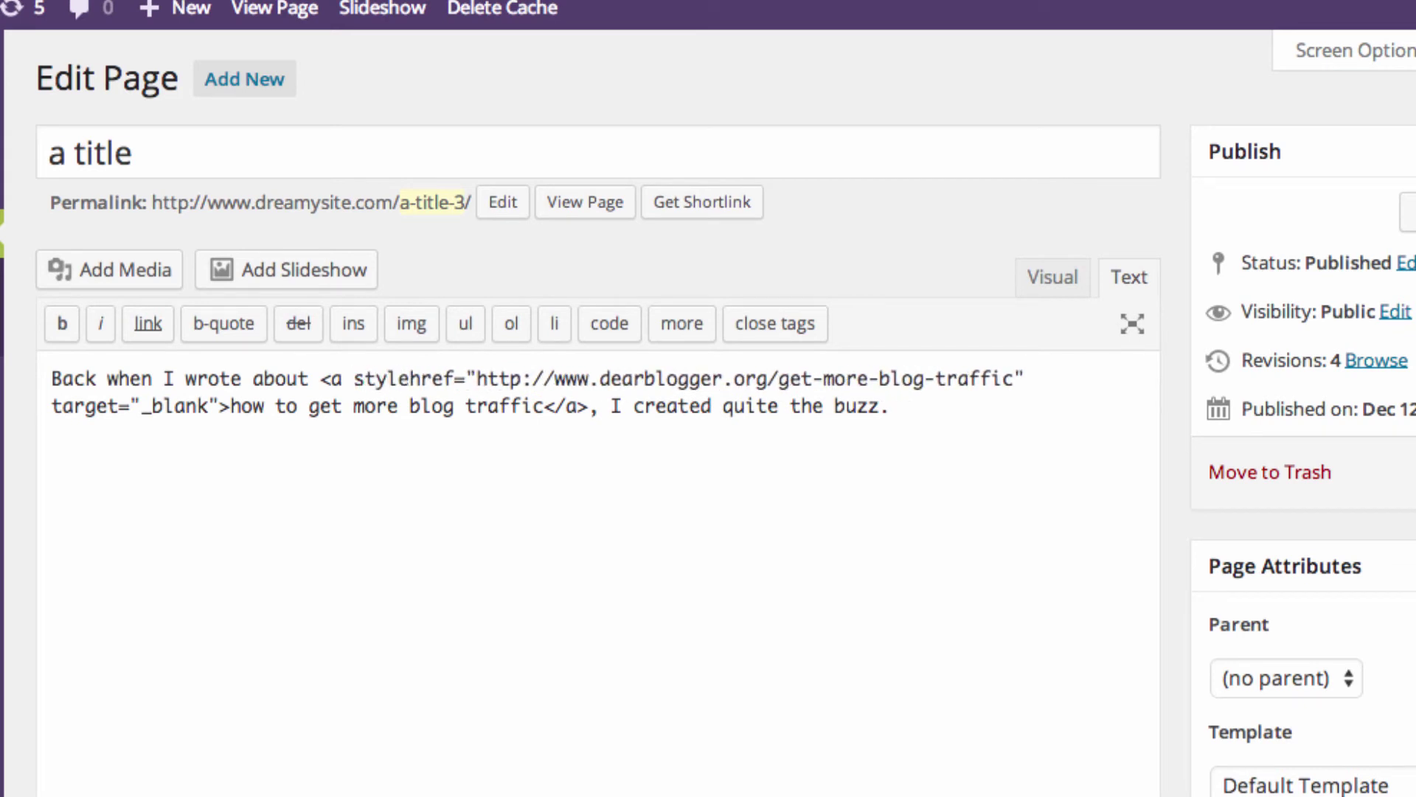
pyautogui.write('="')
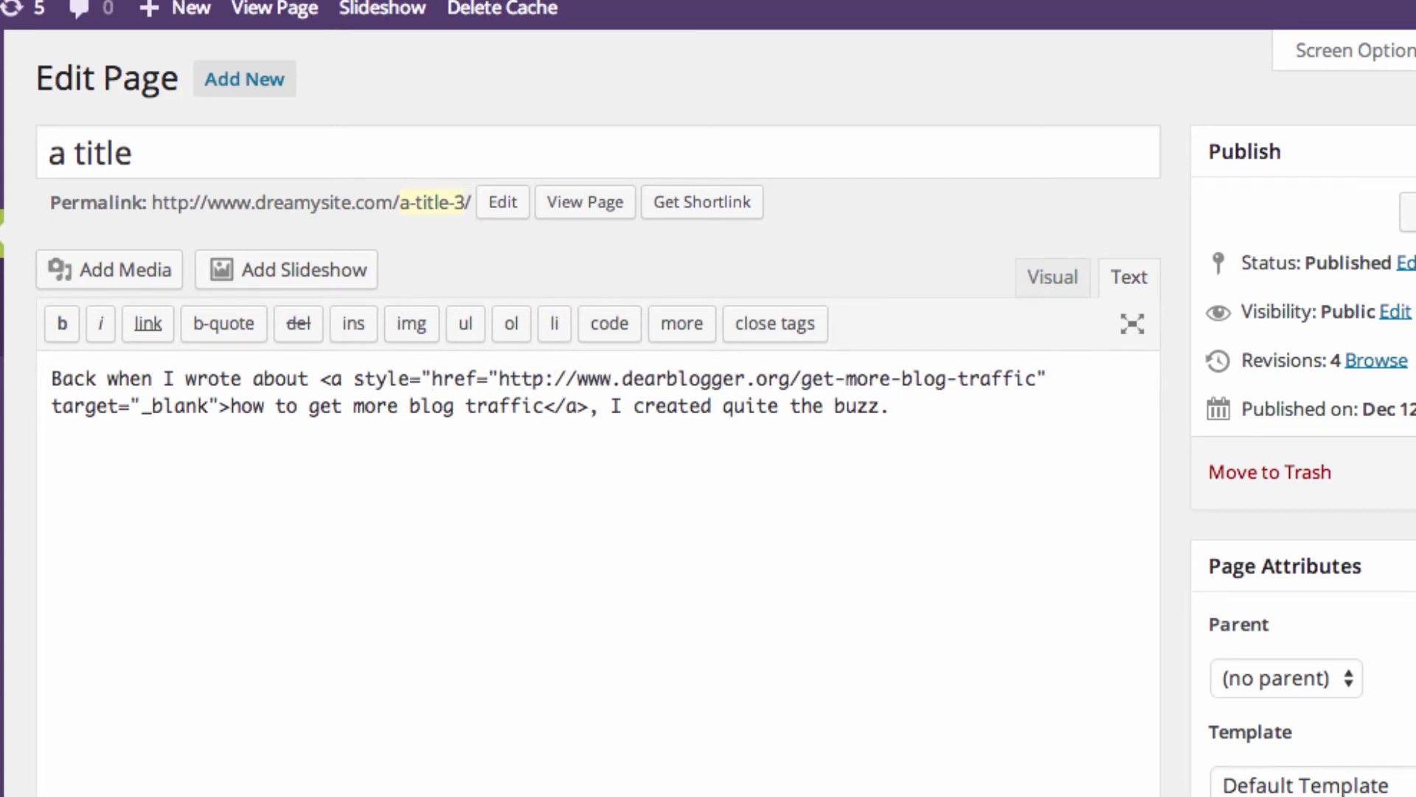
pyautogui.write('color: ')
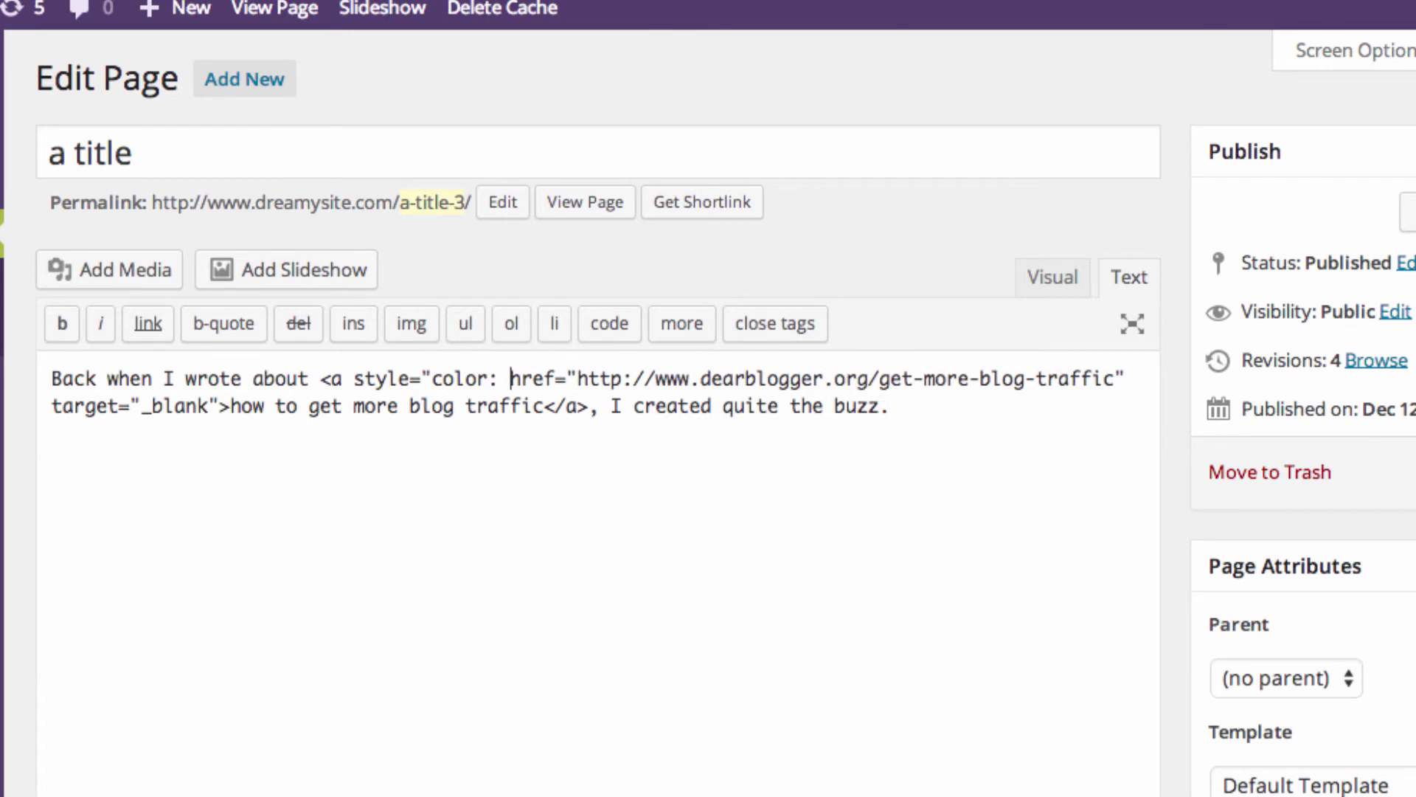
pyautogui.write('pink;"')
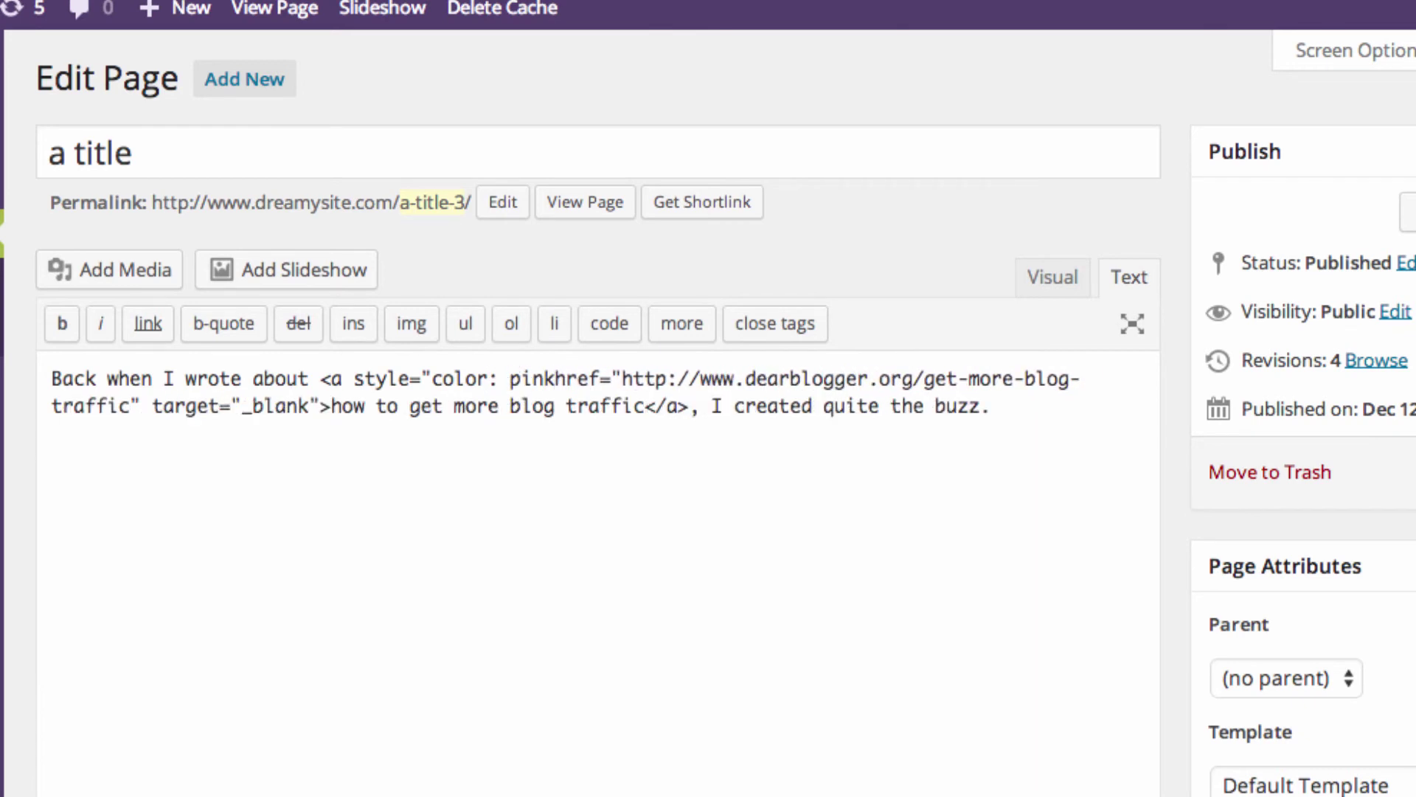
pyautogui.click(1042, 279)
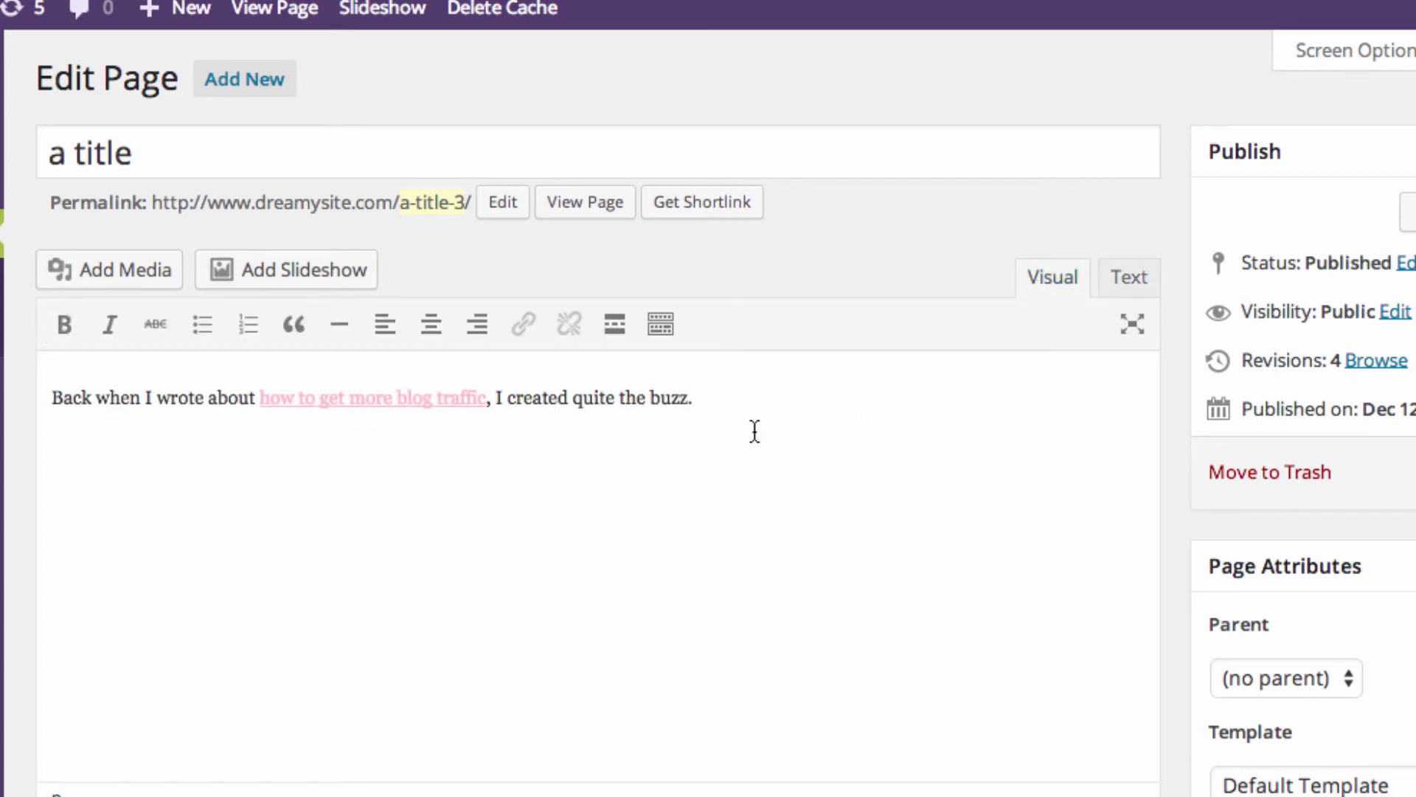
# Step: Change the link colour from pink to green and add font-size: 24px
pyautogui.doubleClick(528, 379)
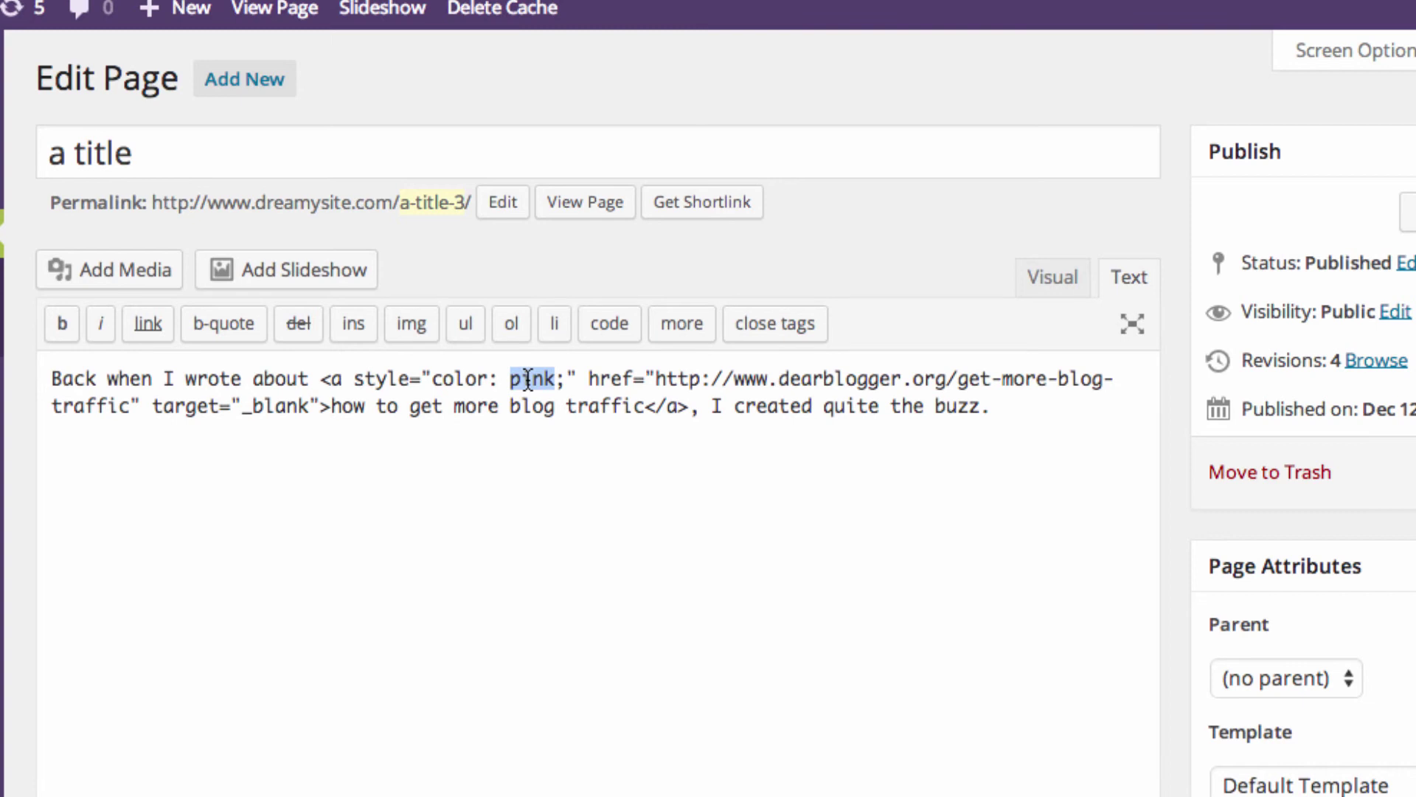
pyautogui.write('green')
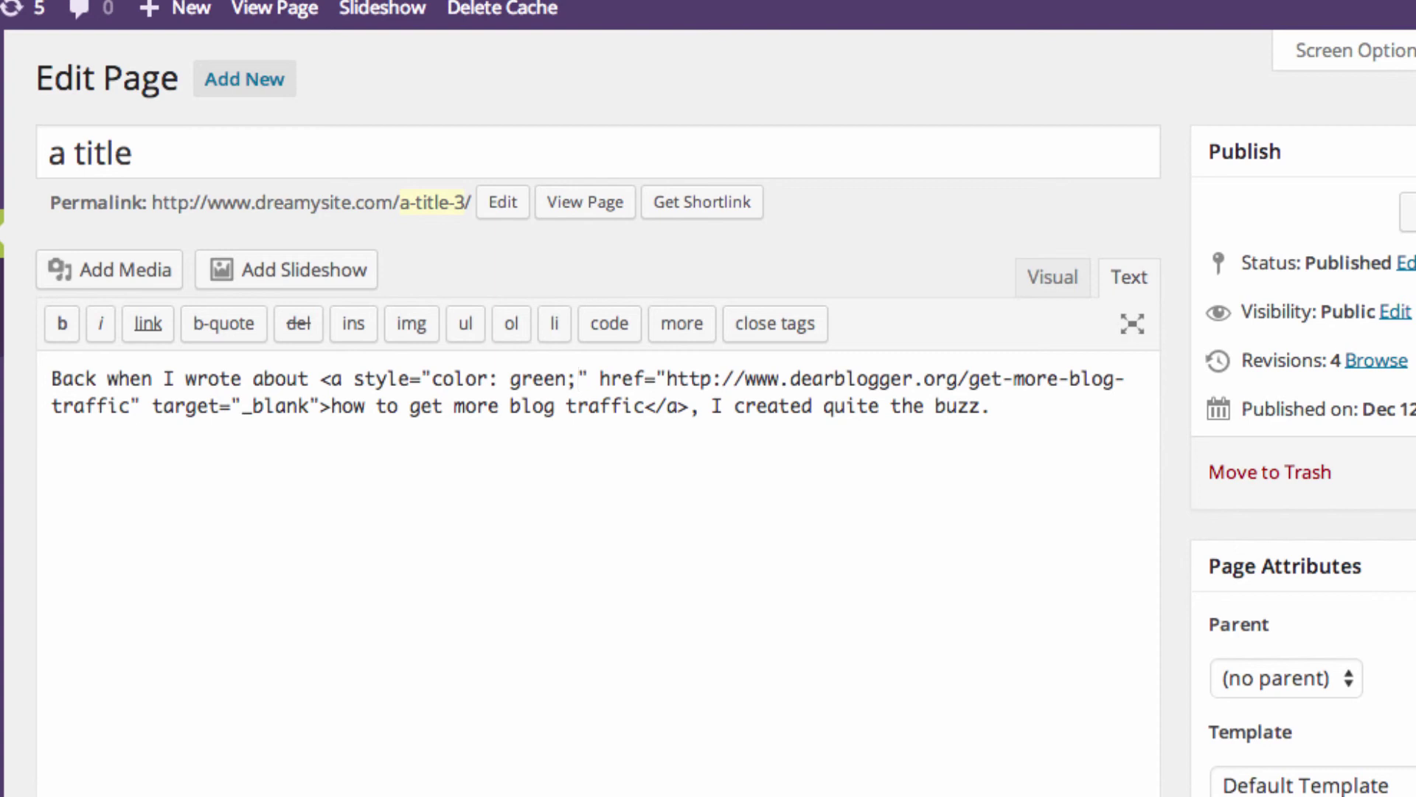
pyautogui.write('font-size')
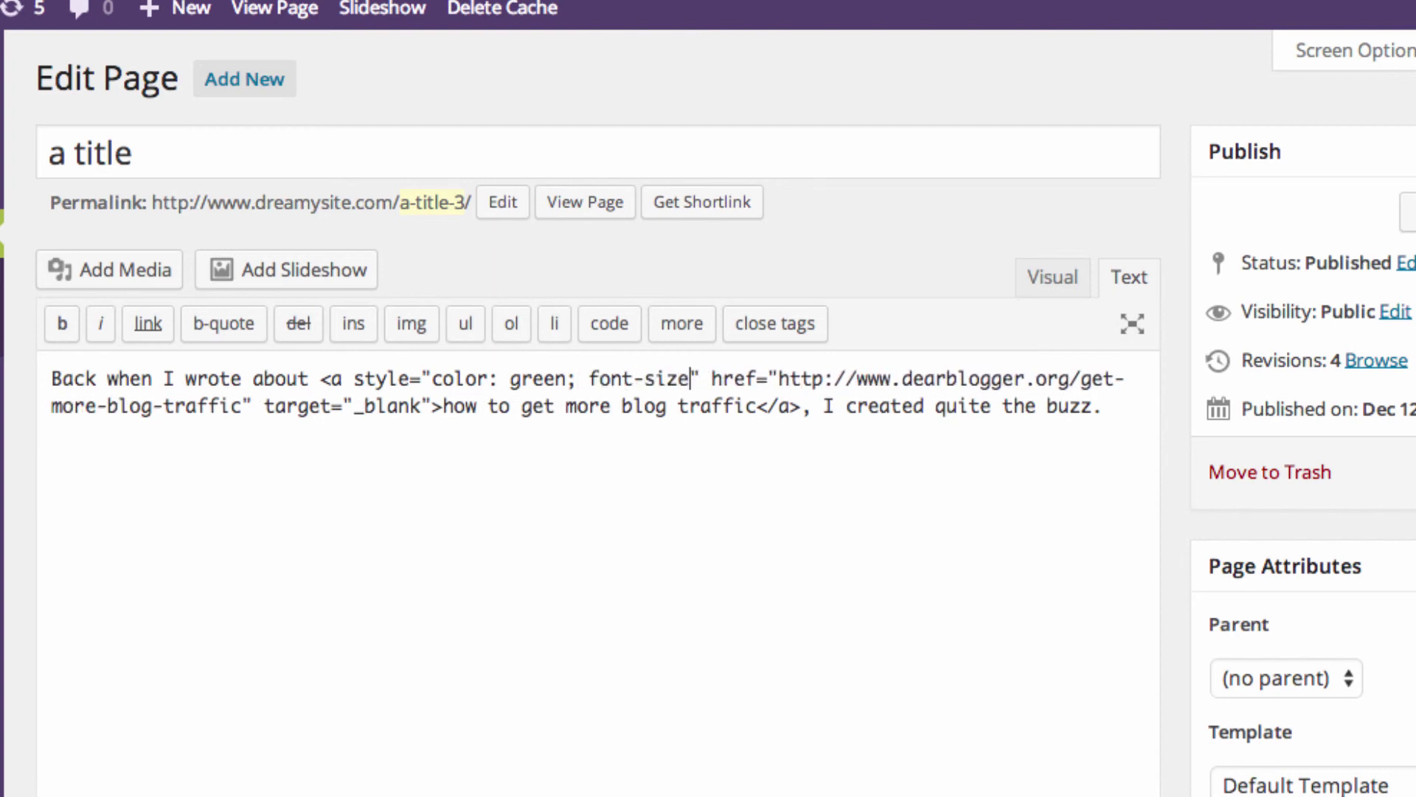
pyautogui.write(': 24px;')
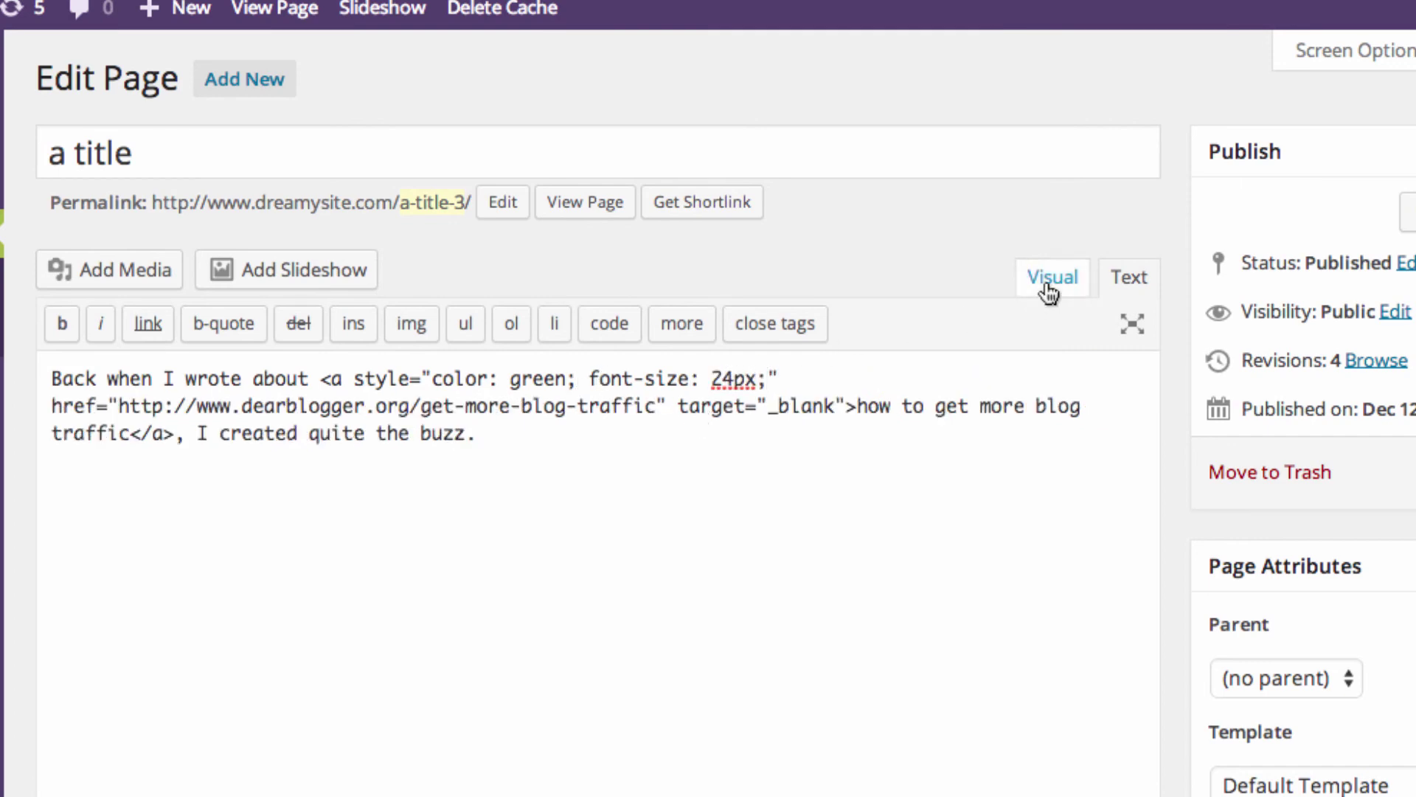
# Step: Preview the large green link in Visual view, placing the caret after the paragraph's last word
pyautogui.click(1051, 293)
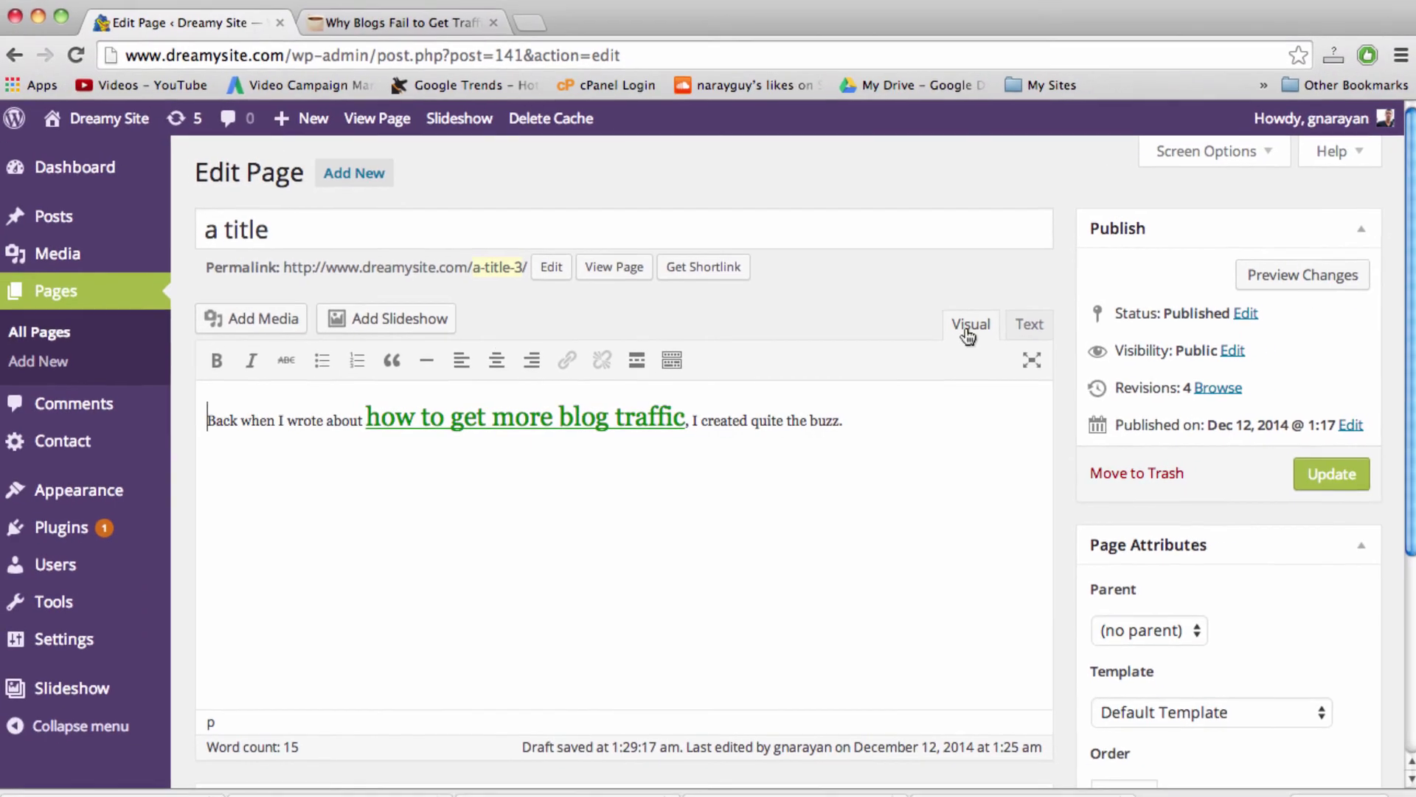
pyautogui.click(982, 410)
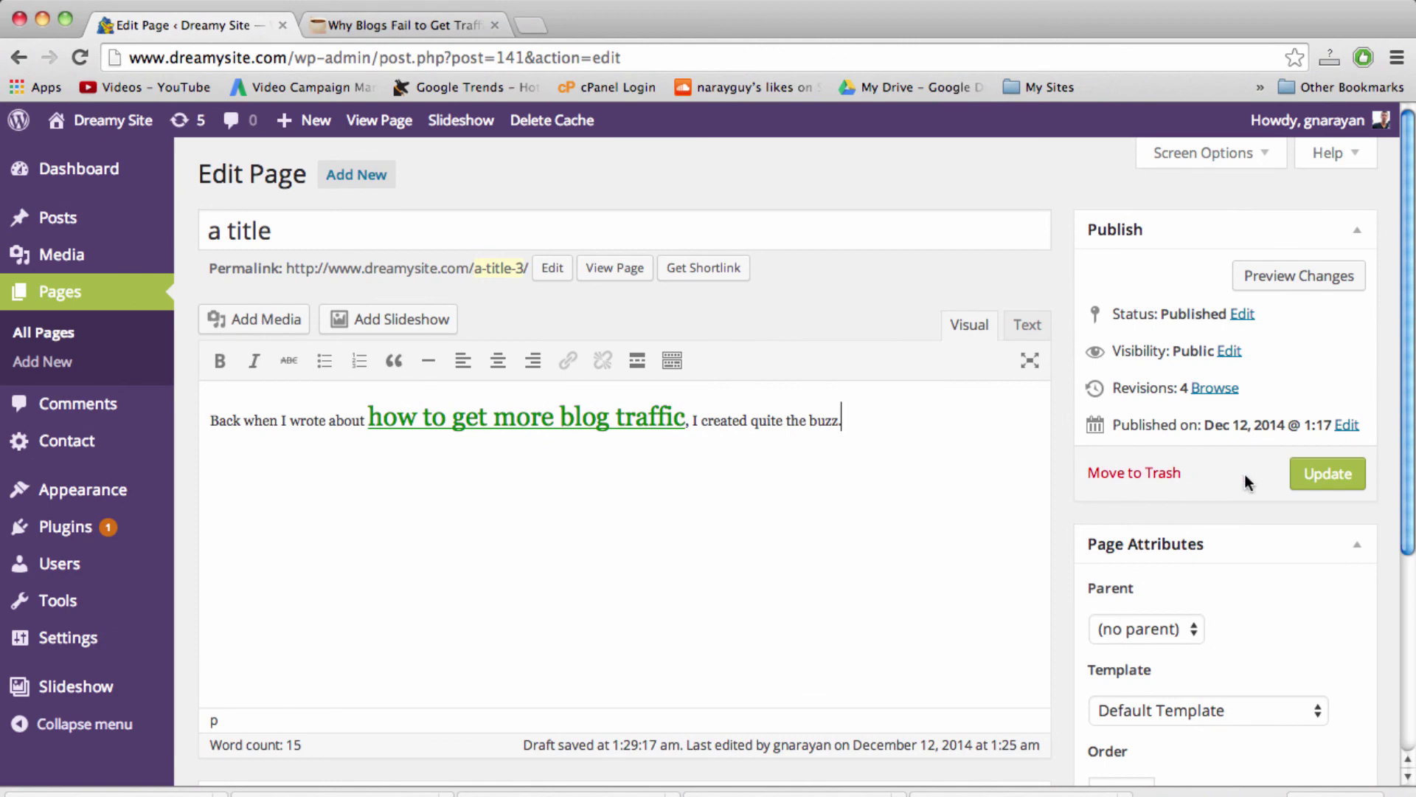